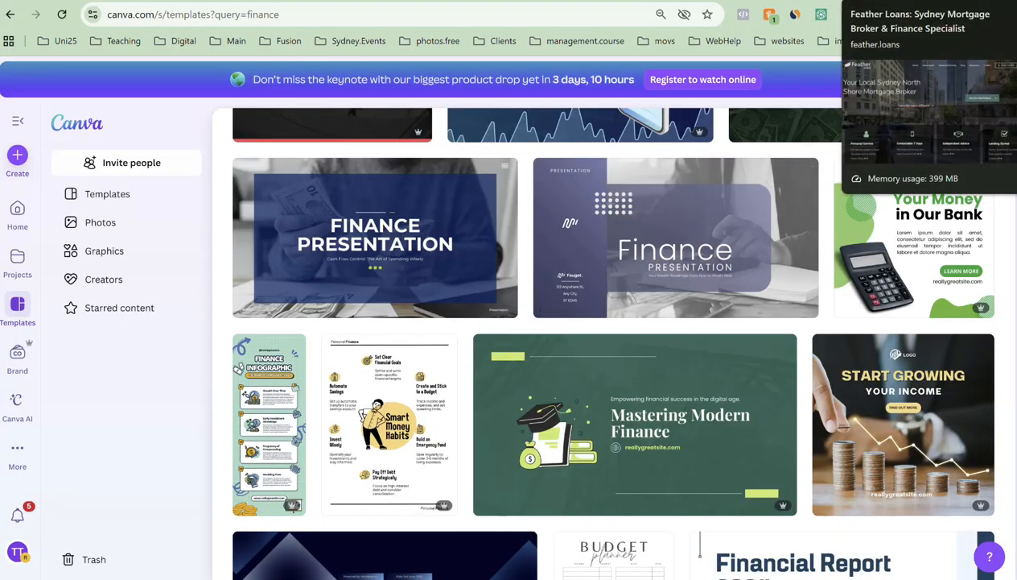
Switch to the Feather Loans website and examine its home page branding, services, lender logos and footer.
click(855, 1)
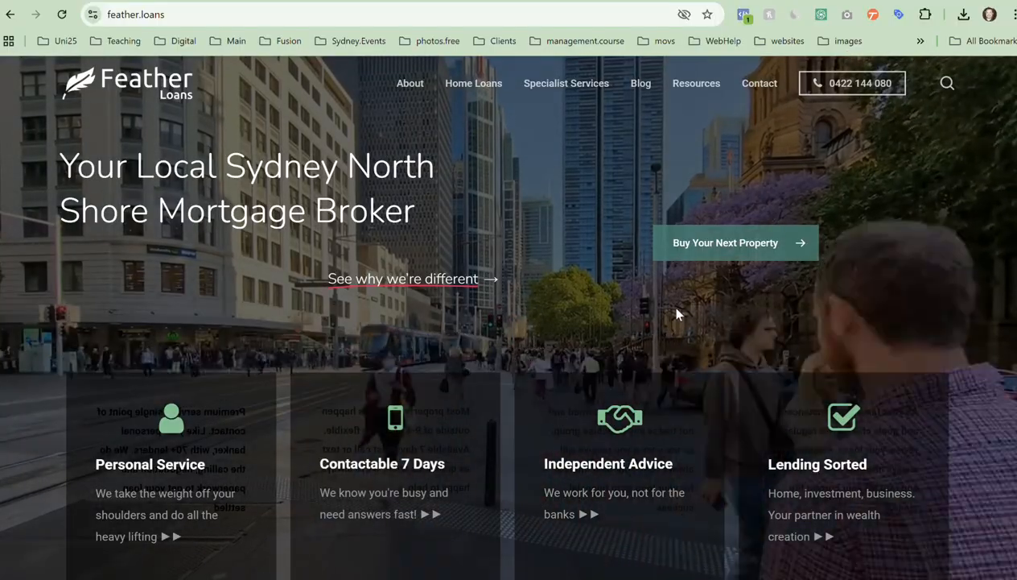
scroll(665, 316, down, 5)
scroll(665, 317, down, 5)
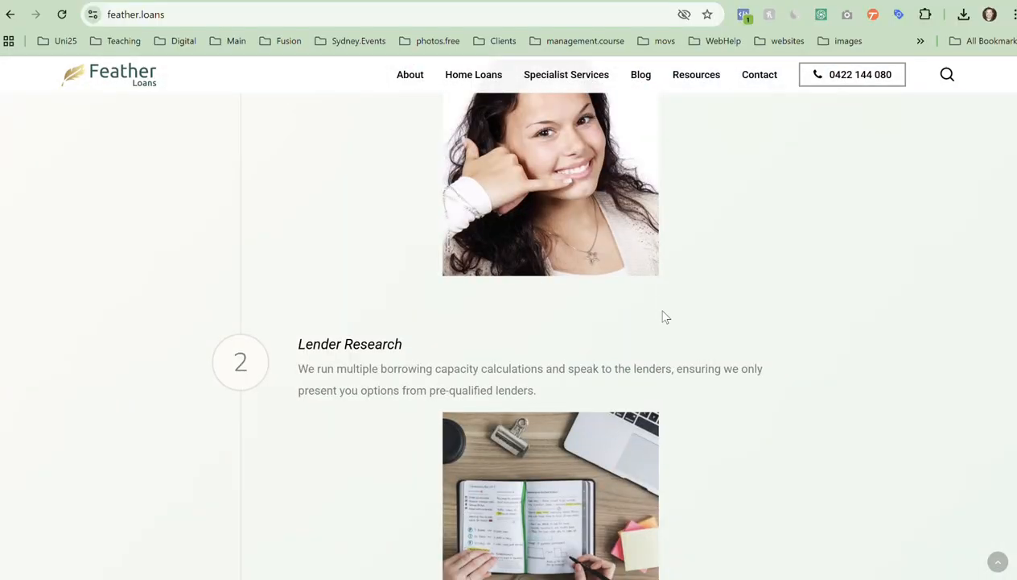
scroll(665, 316, down, 10)
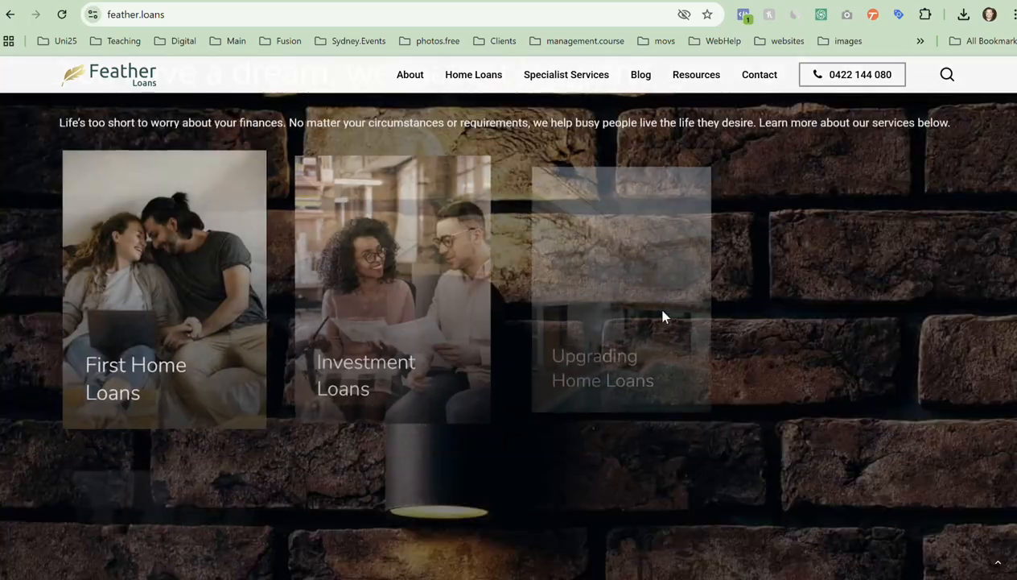
scroll(665, 317, down, 12)
scroll(665, 316, up, 10)
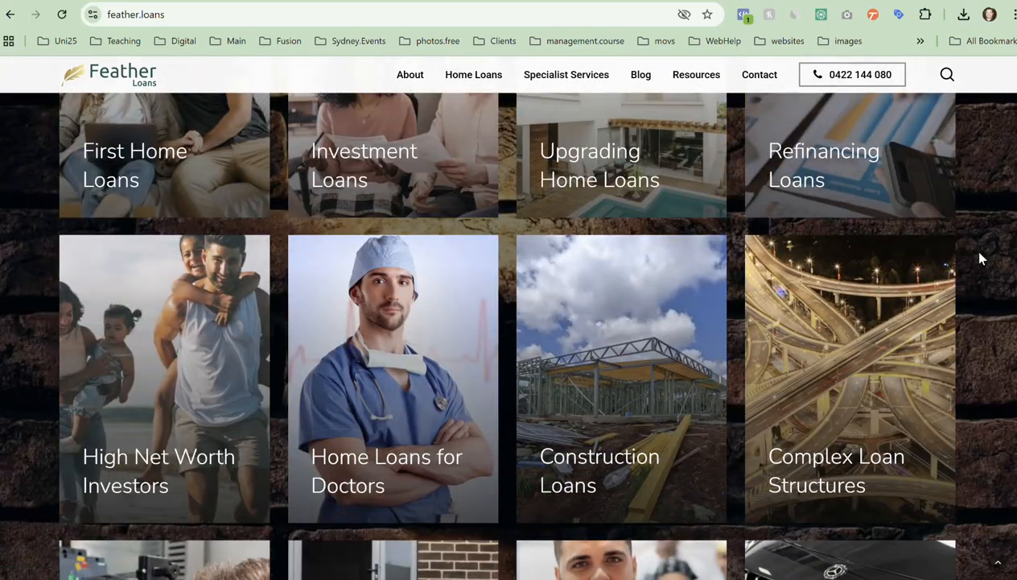
scroll(980, 257, down, 10)
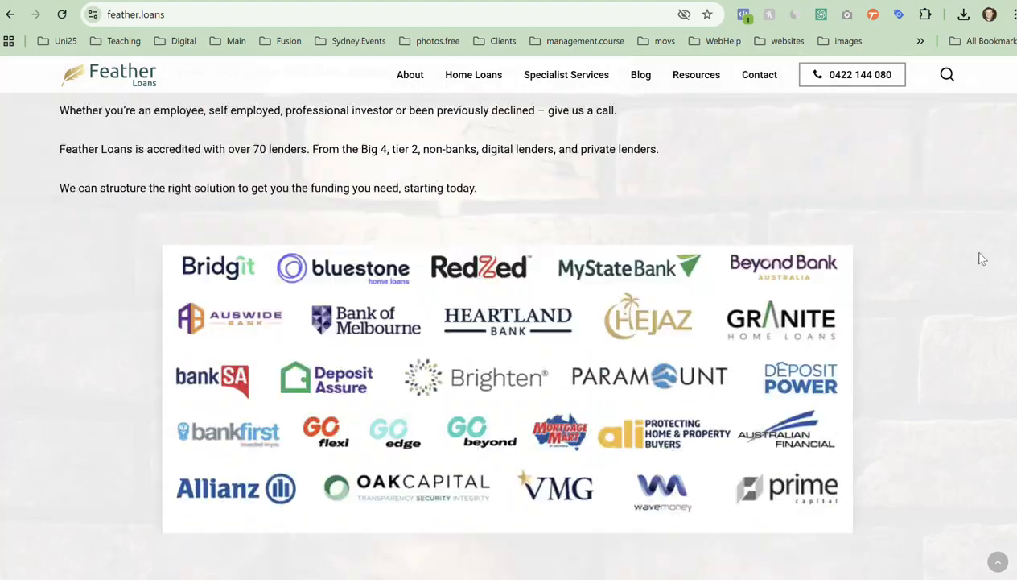
scroll(982, 259, down, 6)
scroll(980, 257, down, 10)
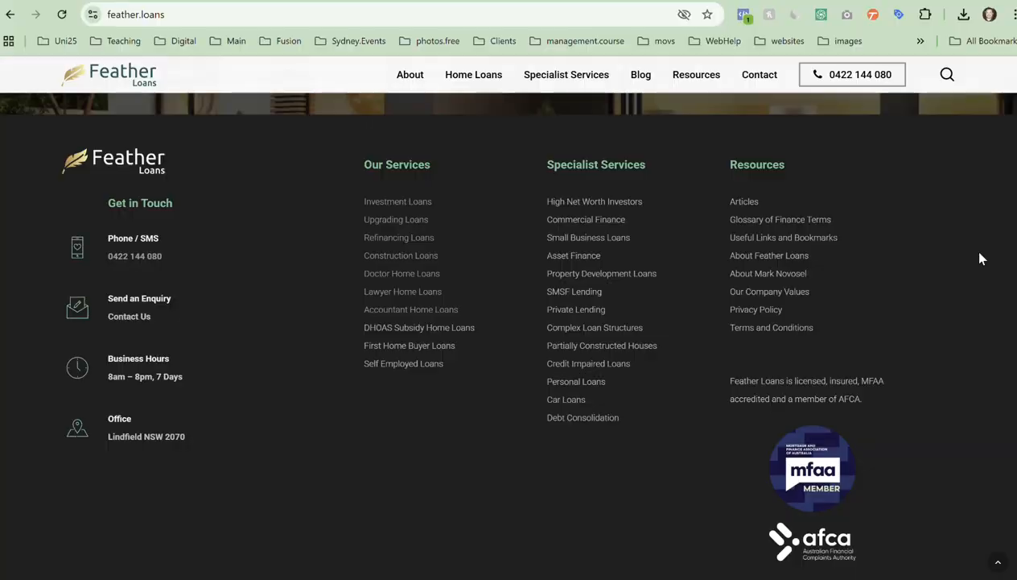
scroll(981, 257, up, 20)
scroll(982, 259, up, 20)
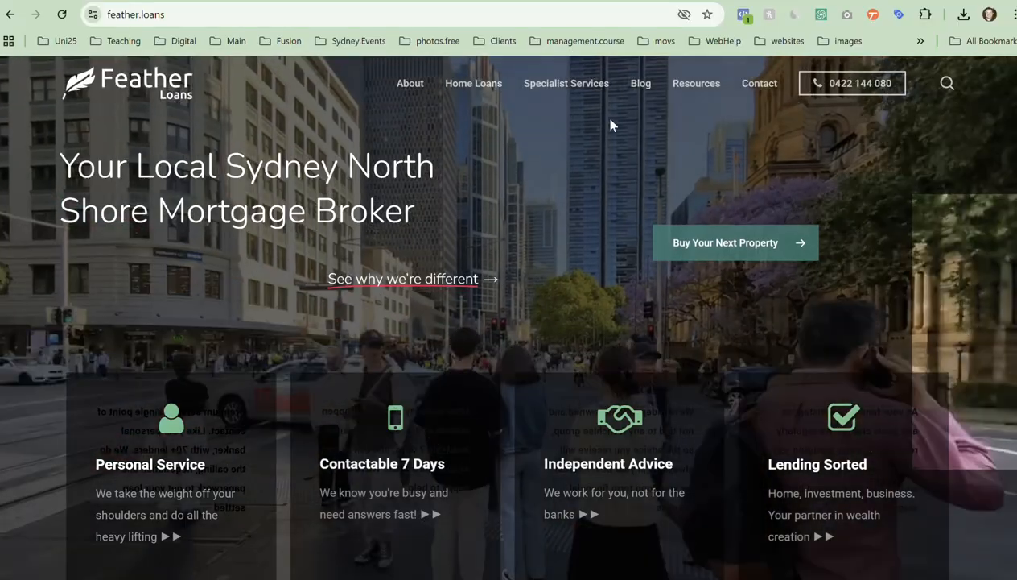
mouse_move(608, 93)
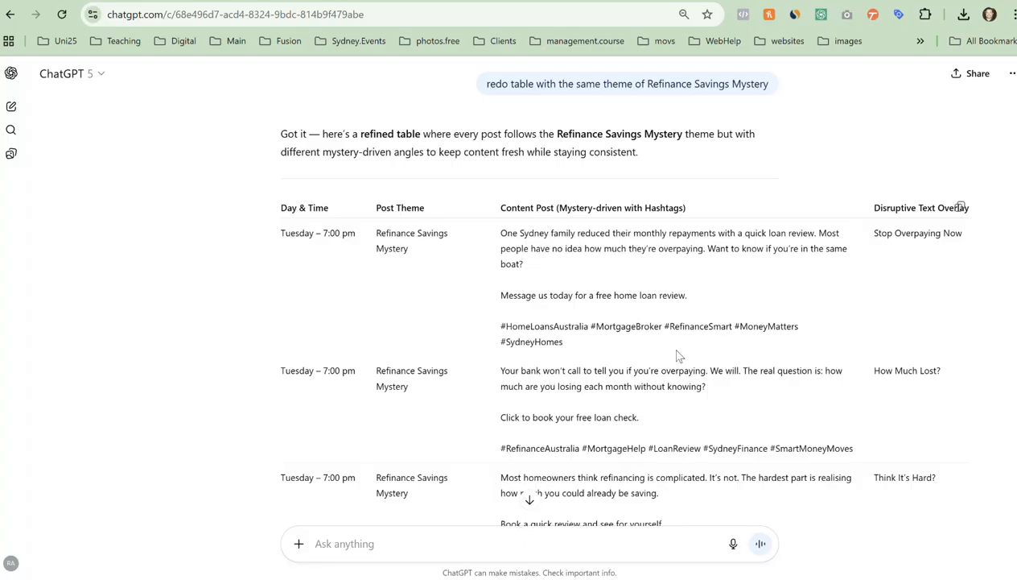
In the ChatGPT content table, examine the first Tuesday post's time, theme, content text and disruptive text overlay.
drag(282, 236, 410, 257)
click(408, 244)
drag(501, 235, 693, 313)
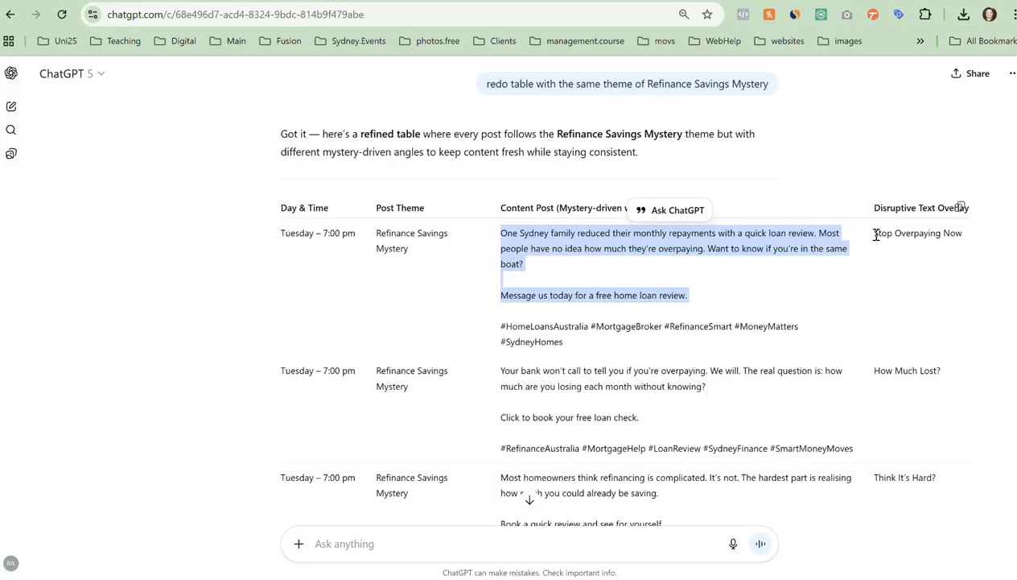
drag(877, 235, 998, 240)
click(883, 263)
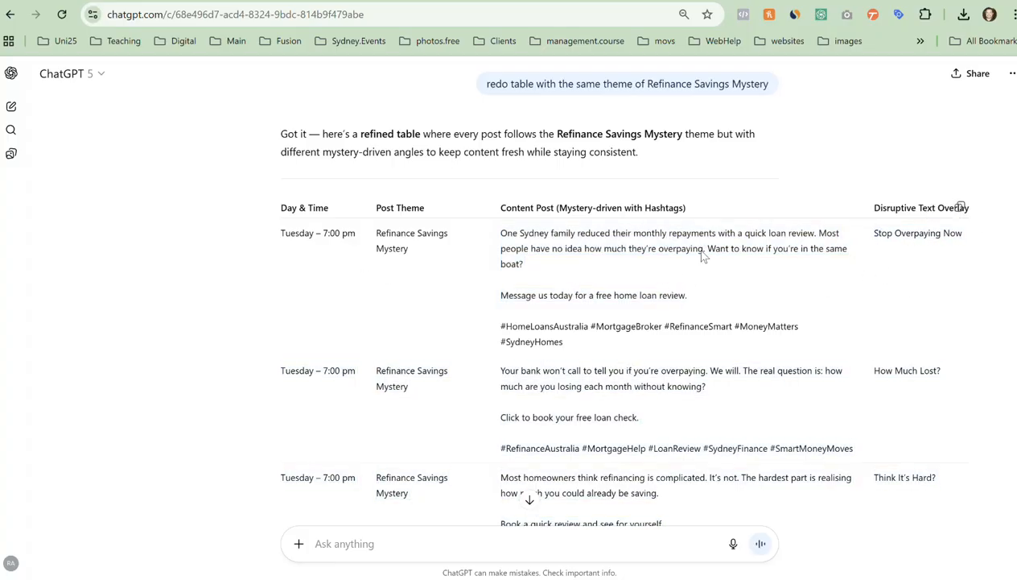
Switch to Canva and filter the finance template results to the Instagram Post category.
click(853, 2)
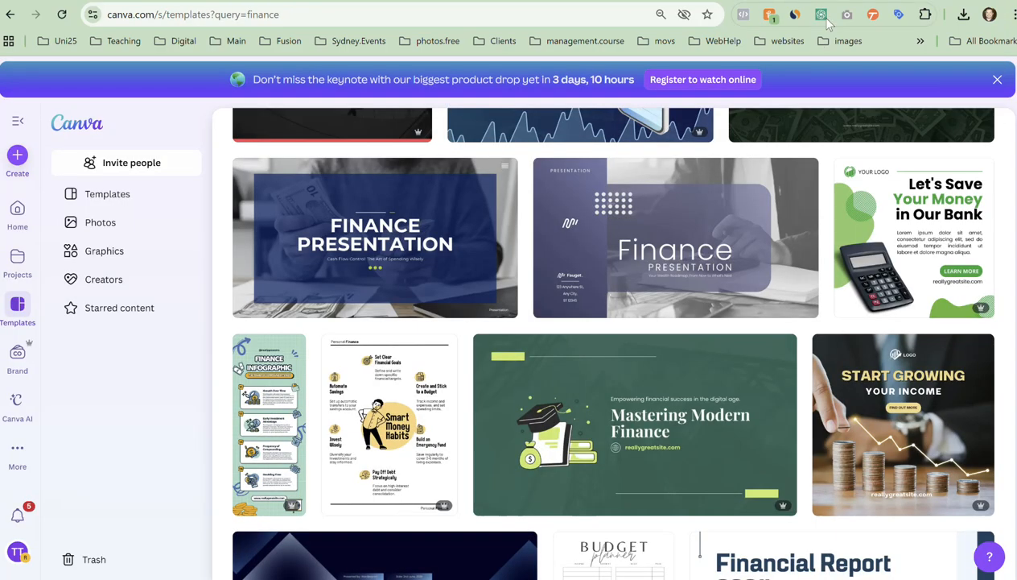
scroll(520, 223, up, 5)
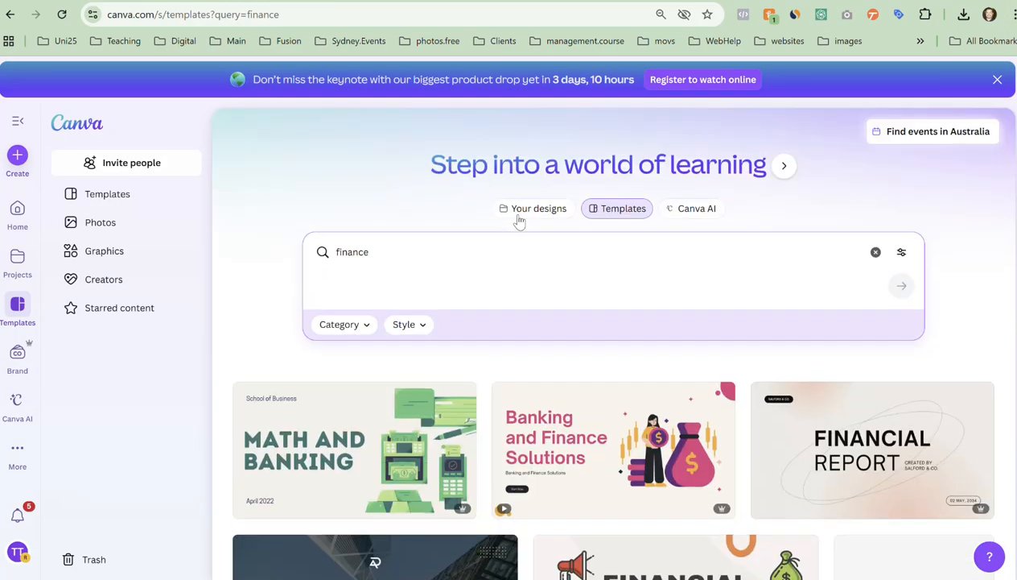
click(403, 257)
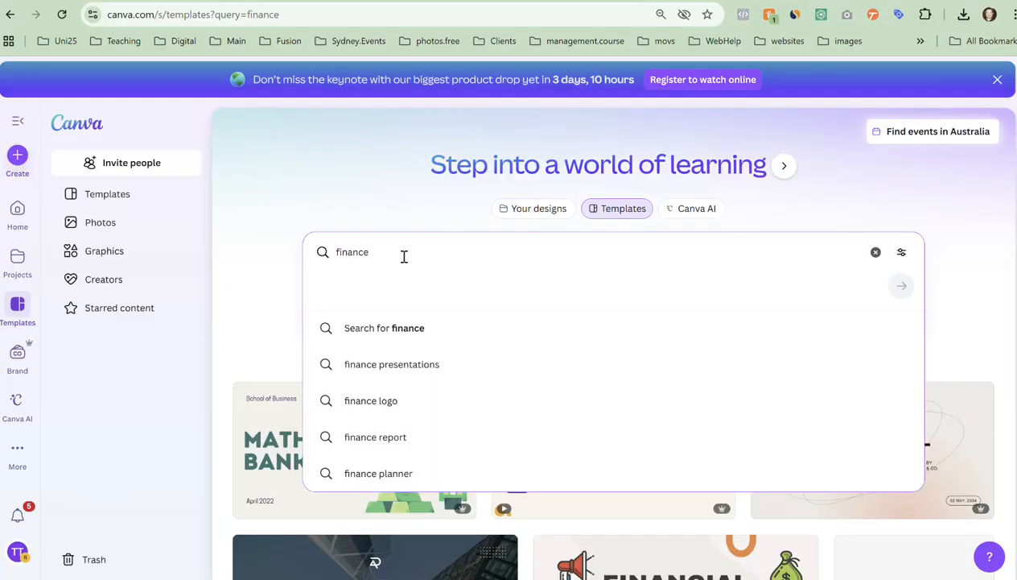
click(283, 267)
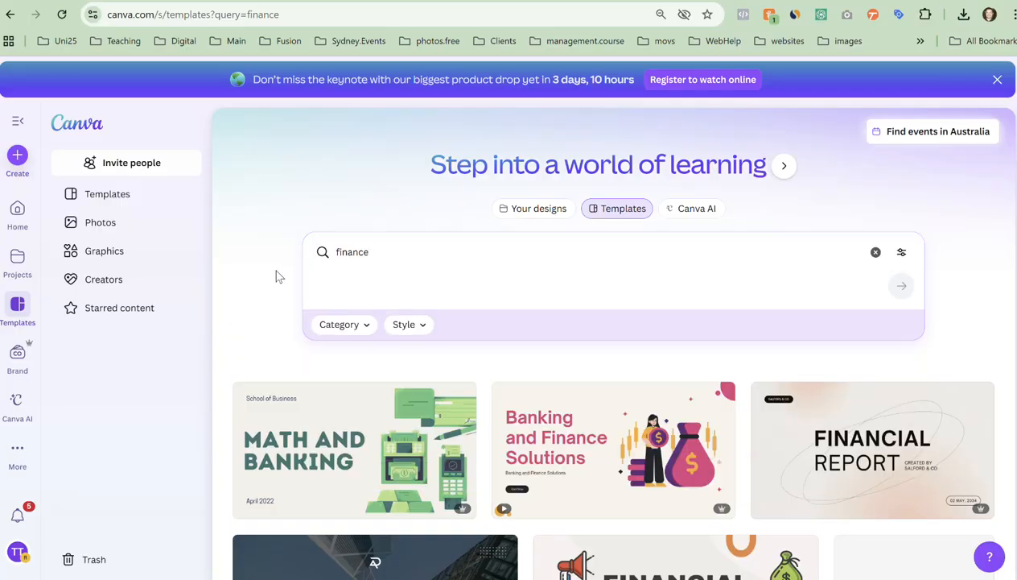
click(355, 334)
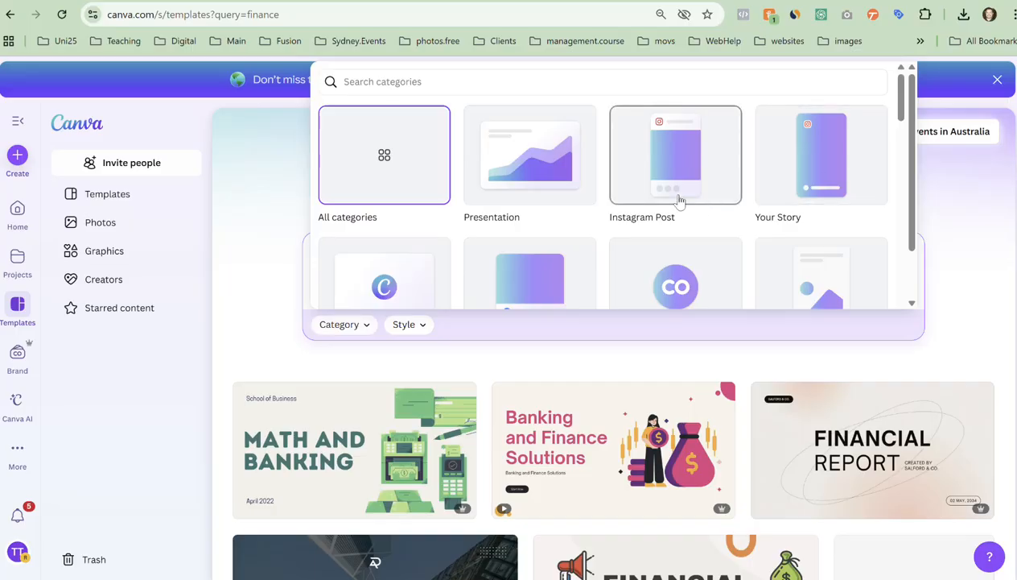
scroll(680, 199, down, 5)
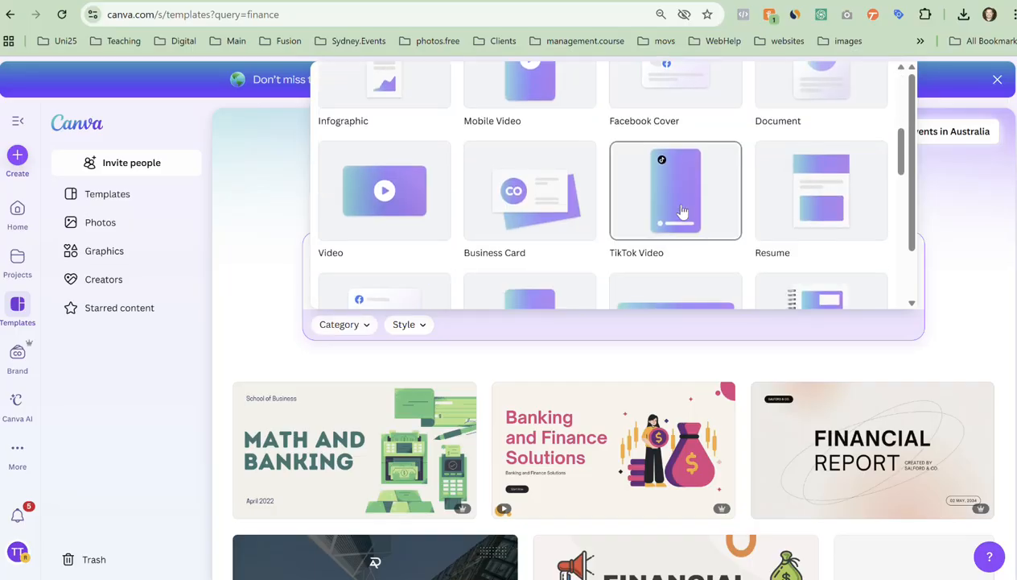
scroll(435, 236, up, 5)
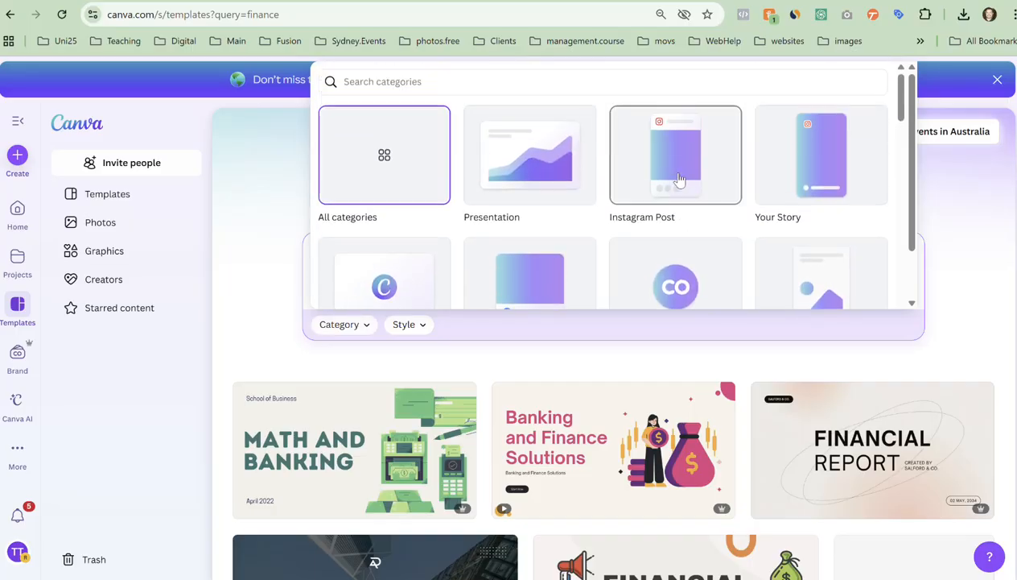
click(678, 181)
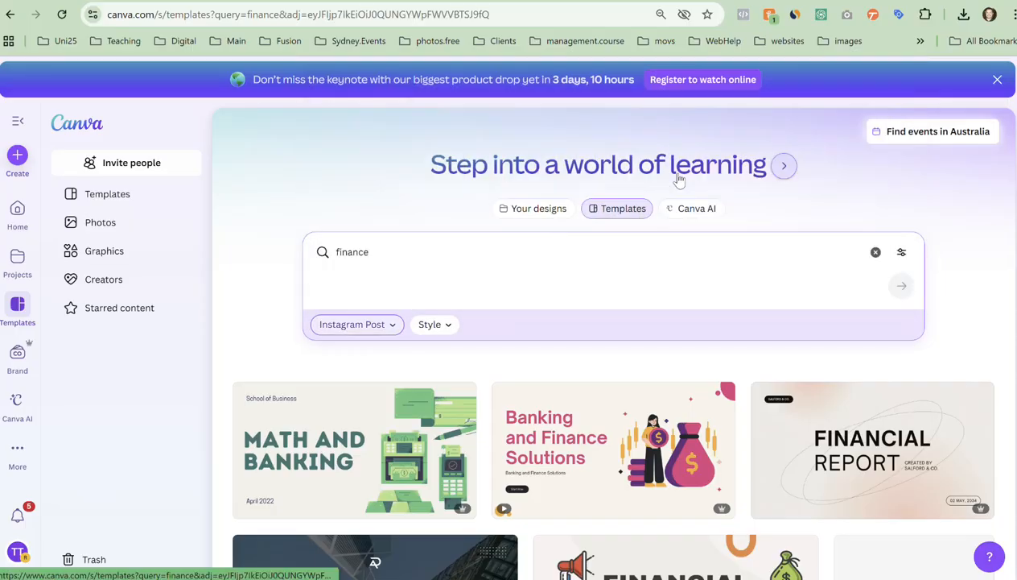
Find the green "Take control of your finances with ease." template among the results and open it for customizing.
scroll(650, 356, down, 3)
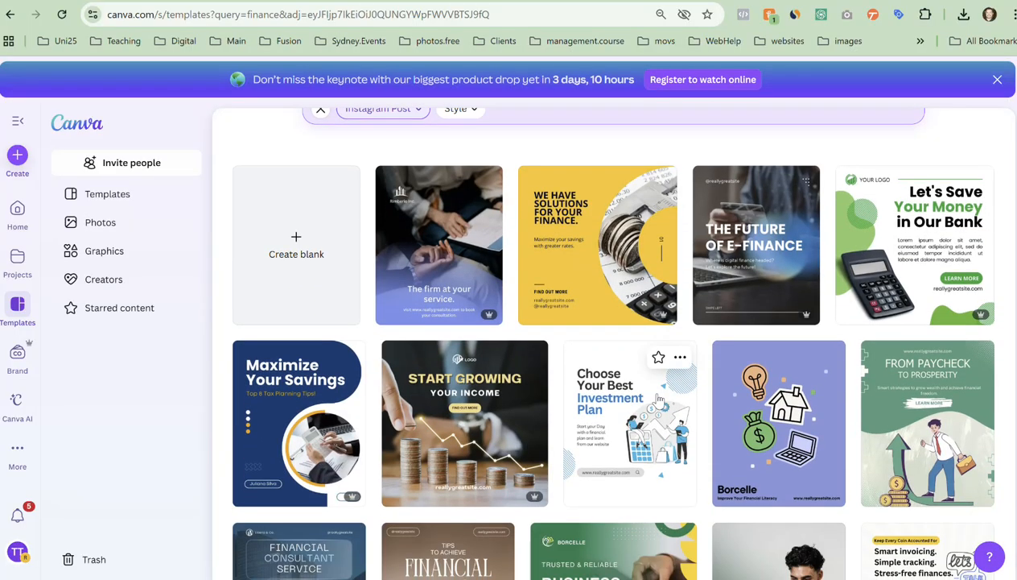
scroll(658, 399, down, 1)
scroll(659, 399, down, 2)
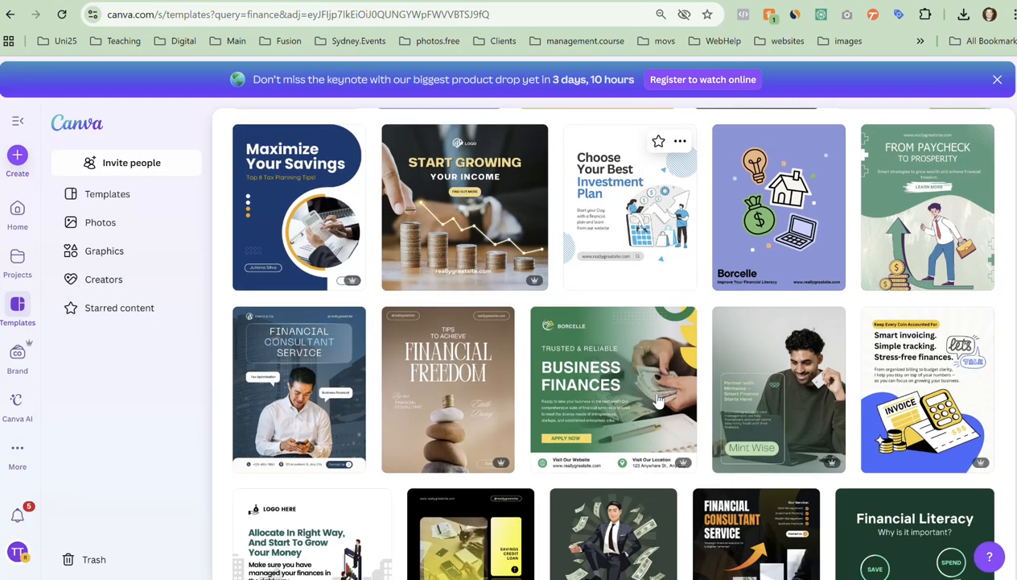
scroll(659, 400, down, 3)
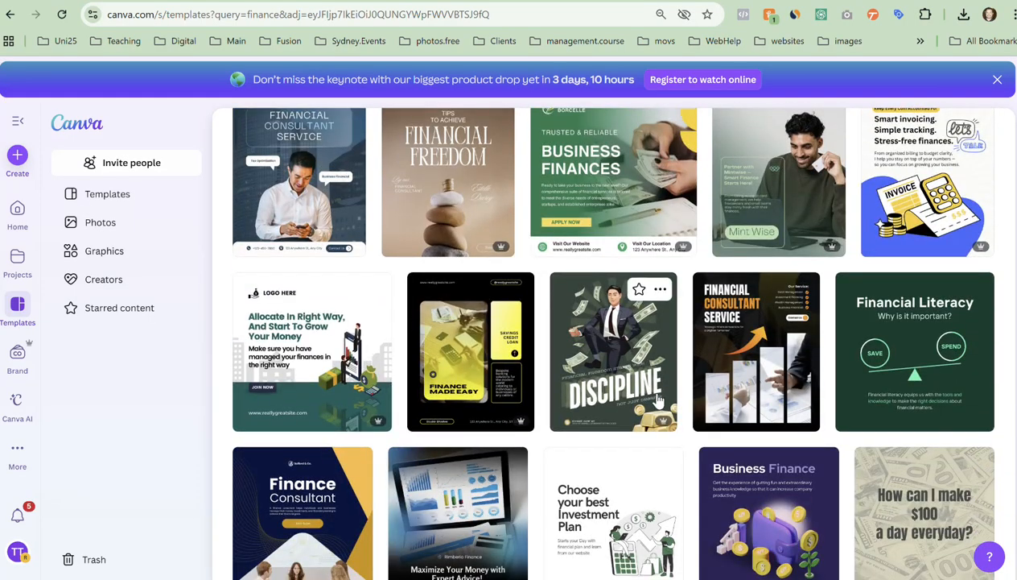
scroll(659, 399, down, 4)
scroll(658, 399, down, 1)
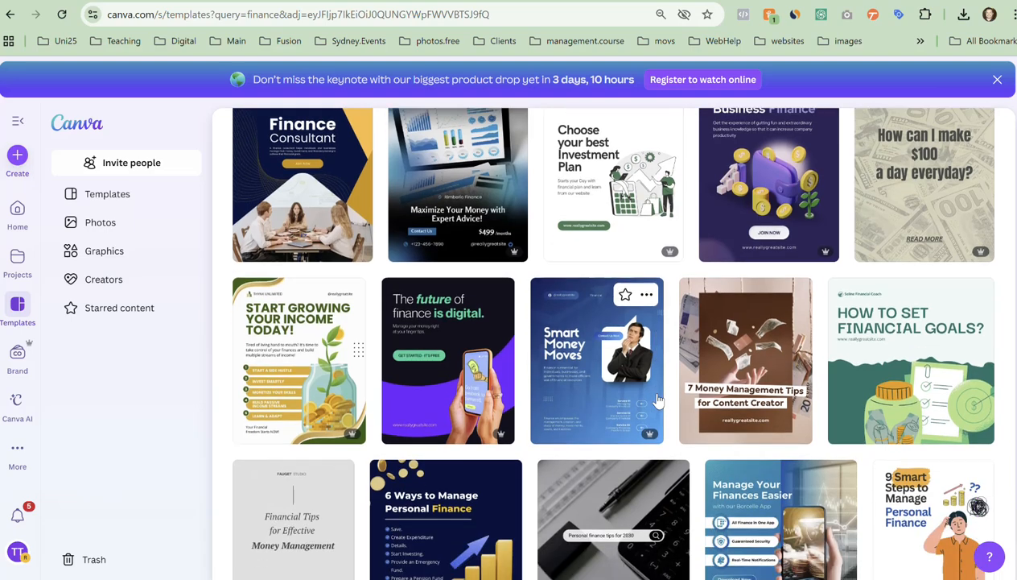
scroll(659, 400, down, 3)
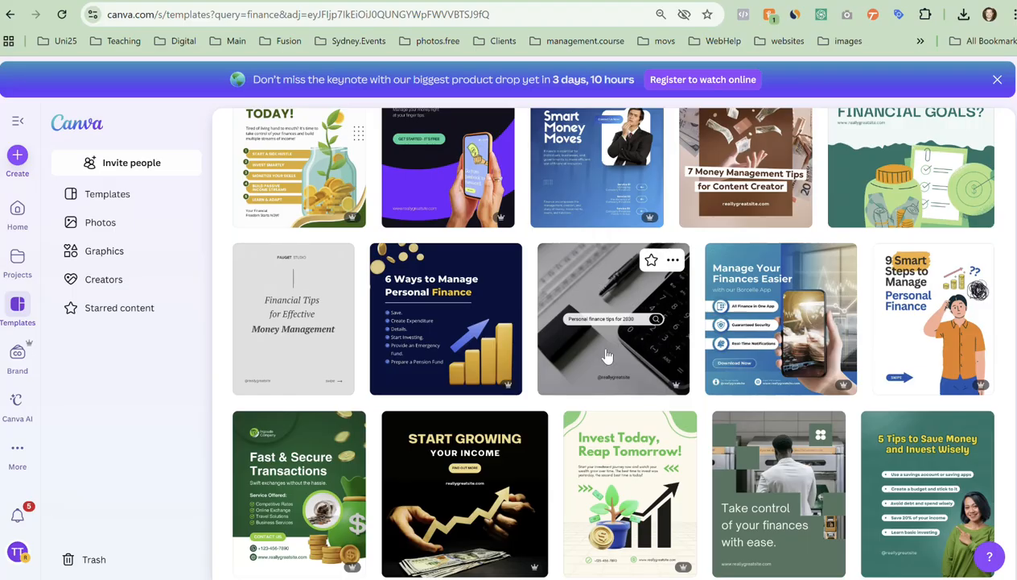
scroll(607, 355, down, 3)
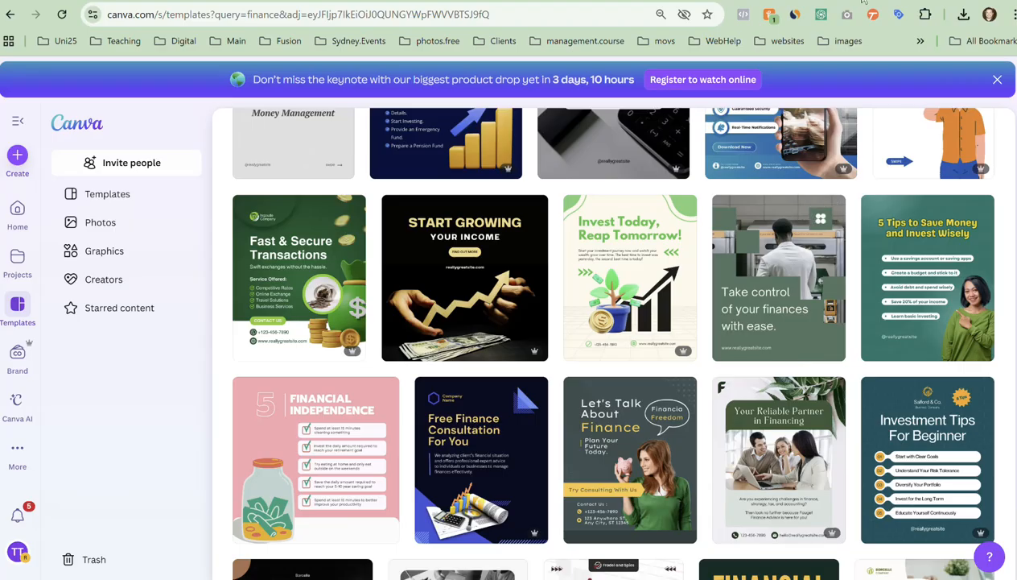
click(767, 328)
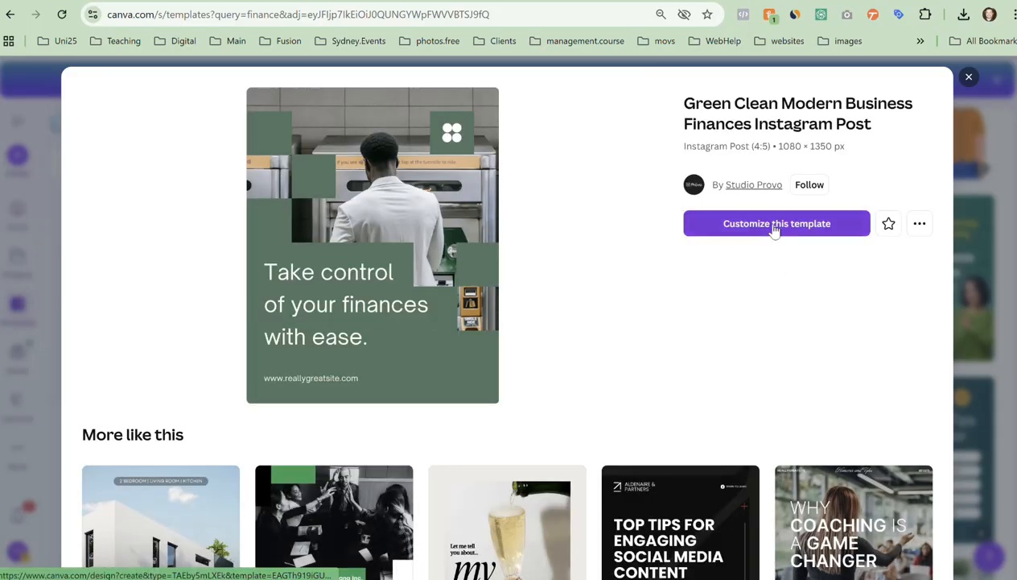
scroll(457, 377, down, 3)
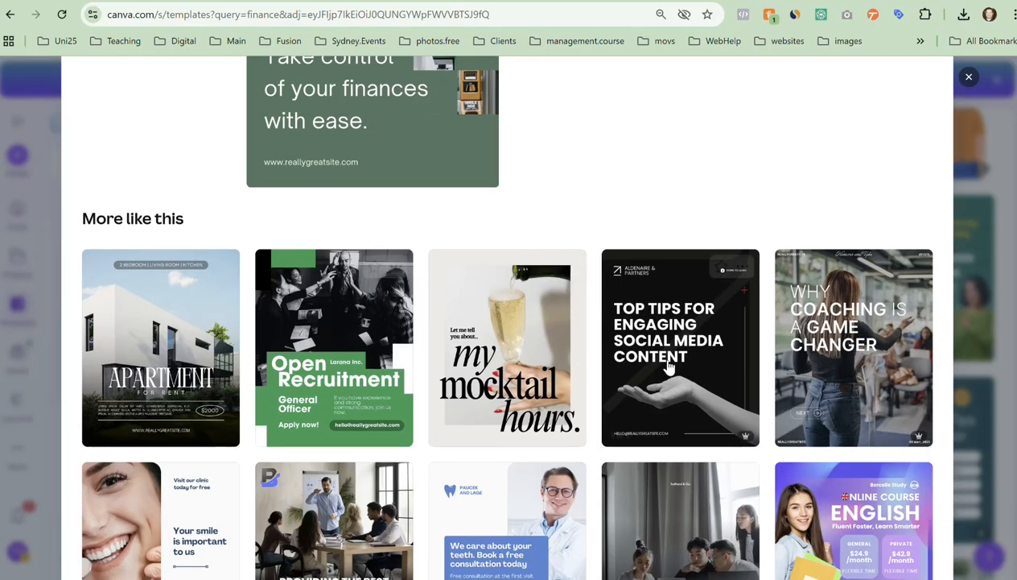
scroll(669, 366, up, 3)
click(772, 223)
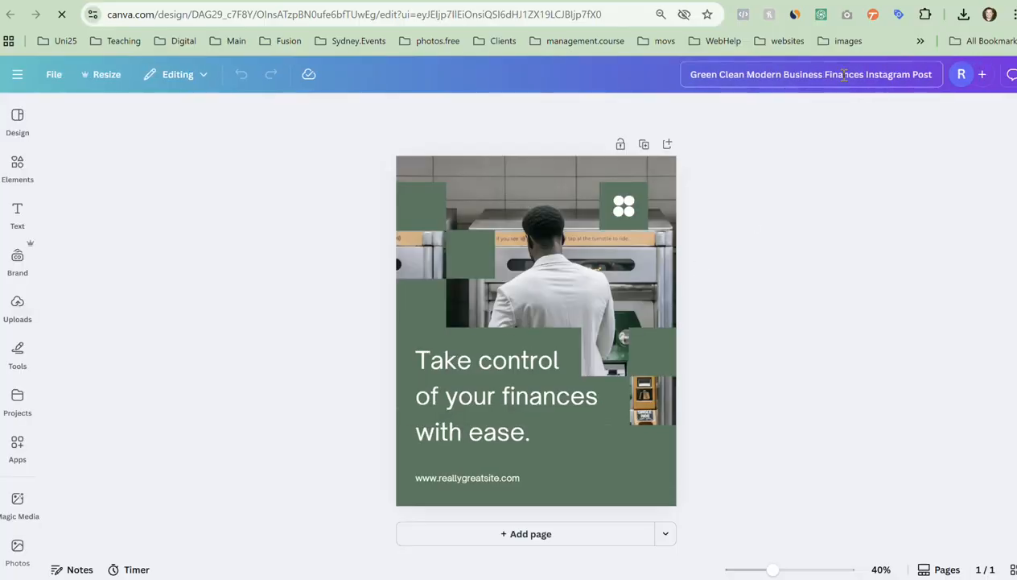
Rename the design as "Feather Loan Instagram Post".
drag(864, 75, 656, 88)
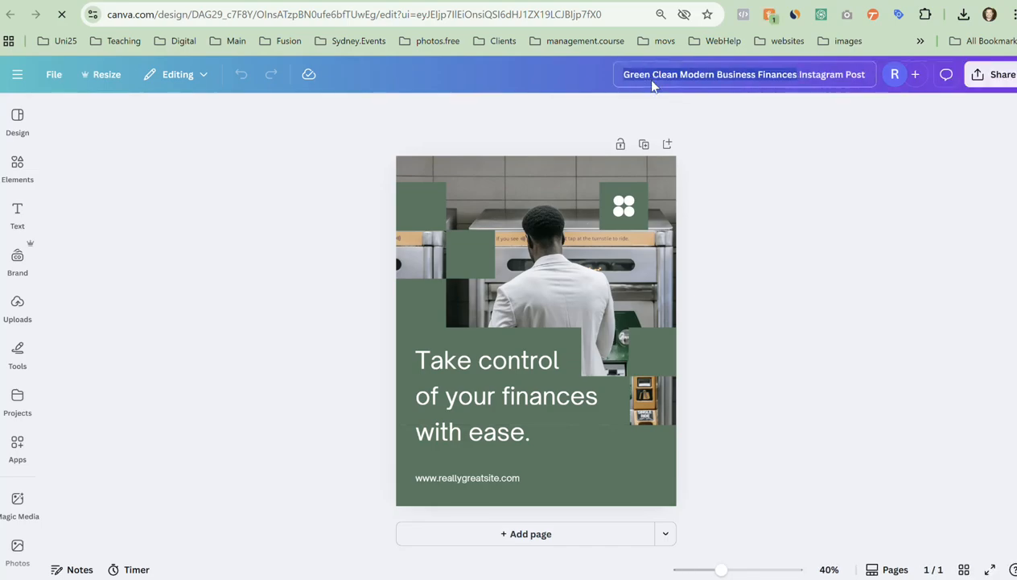
text(Feather Loan)
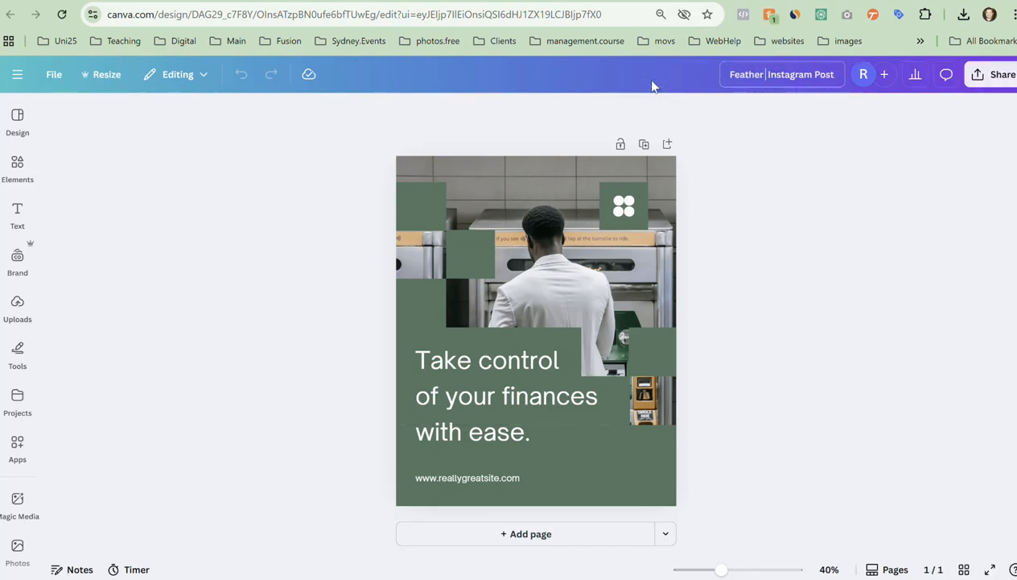
click(789, 291)
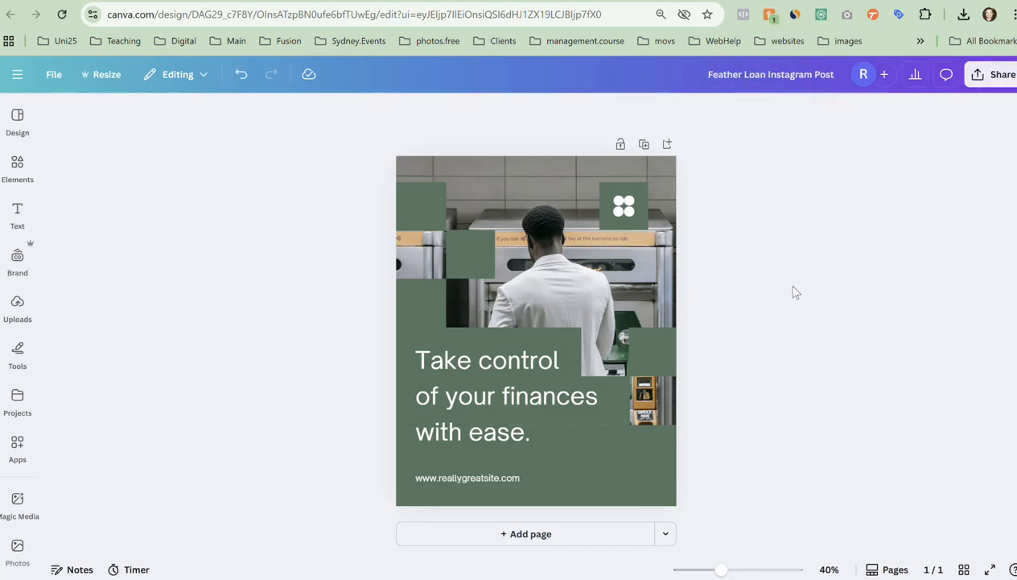
Copy the feather.loans address from the client's website and apply it as a link to the placeholder web address on the post.
click(472, 481)
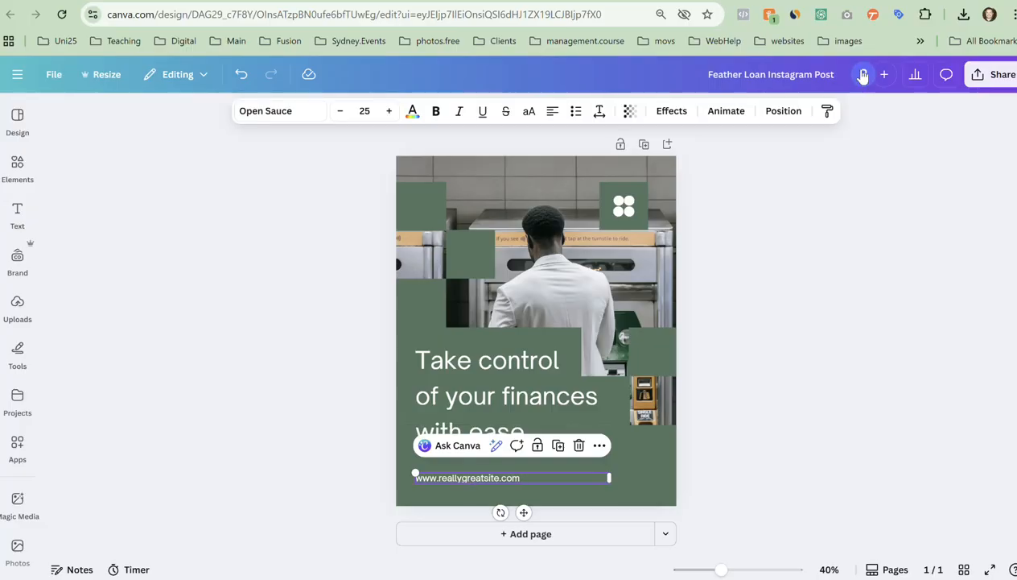
click(231, 3)
click(150, 13)
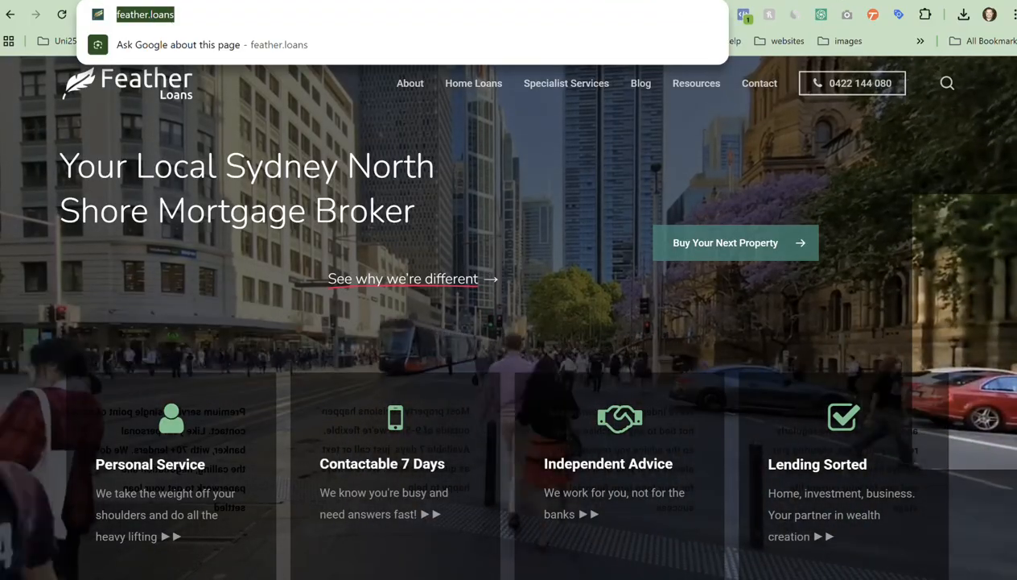
click(153, 3)
double_click(459, 477)
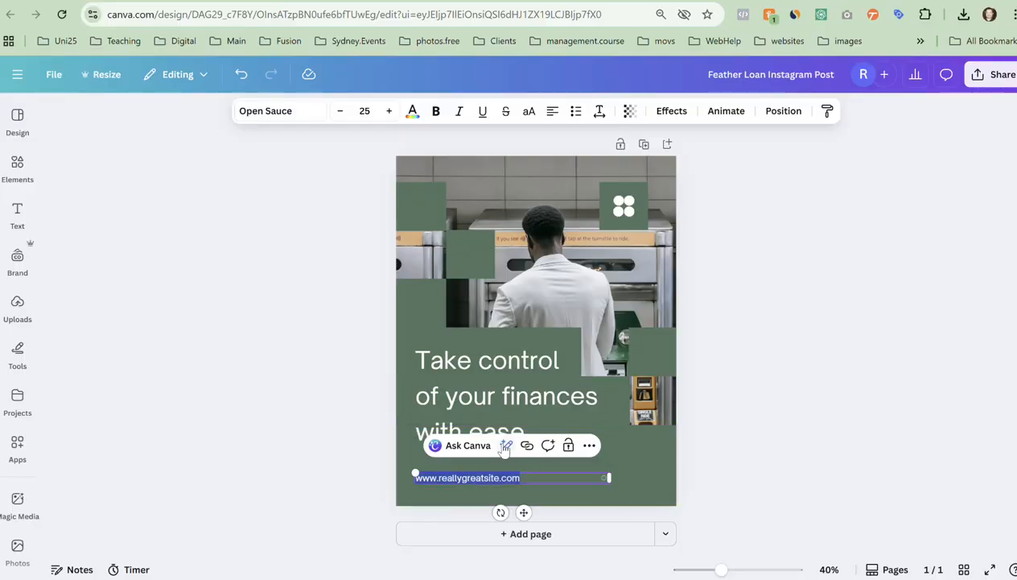
click(505, 447)
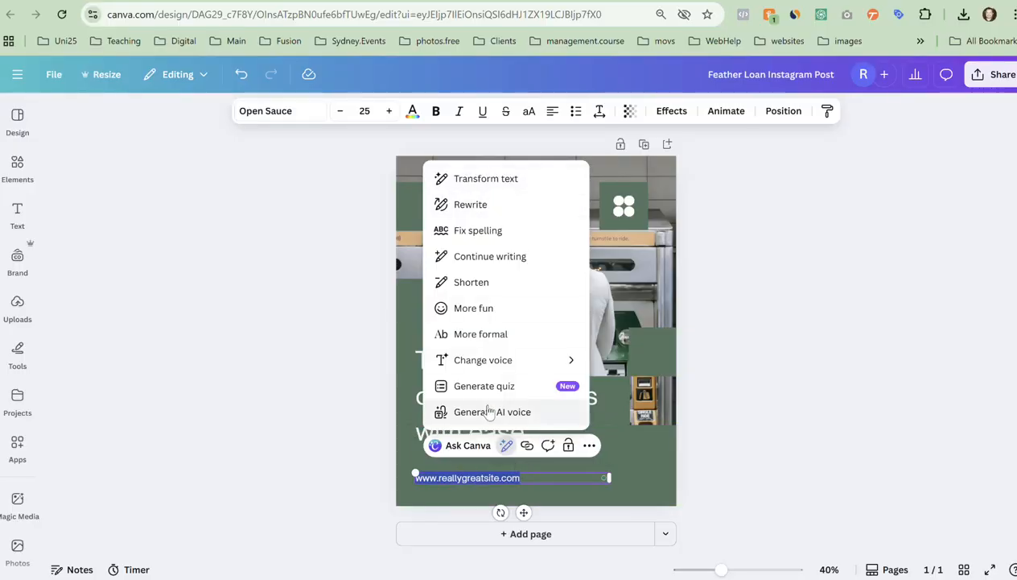
click(505, 446)
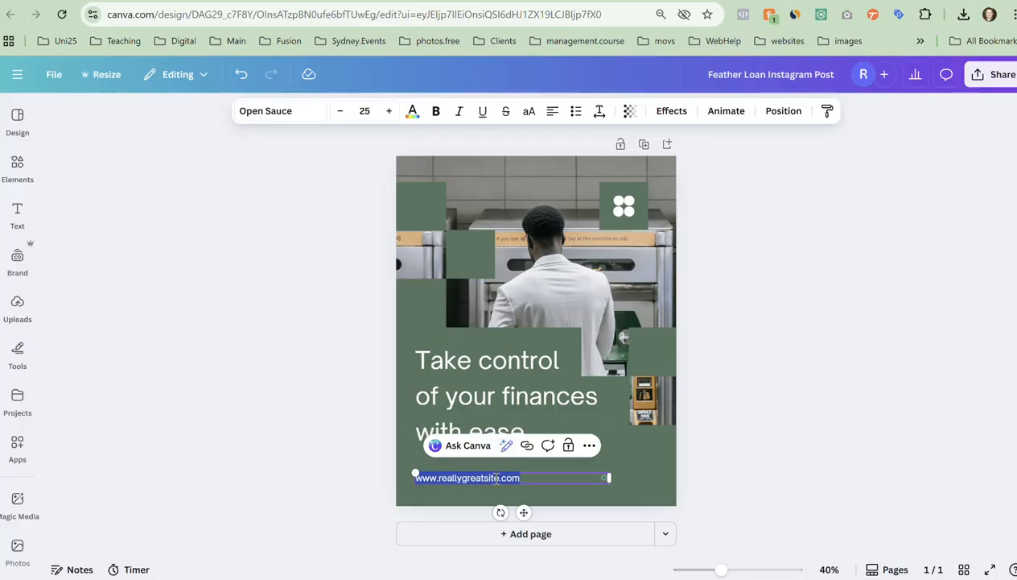
key(ctrl+v)
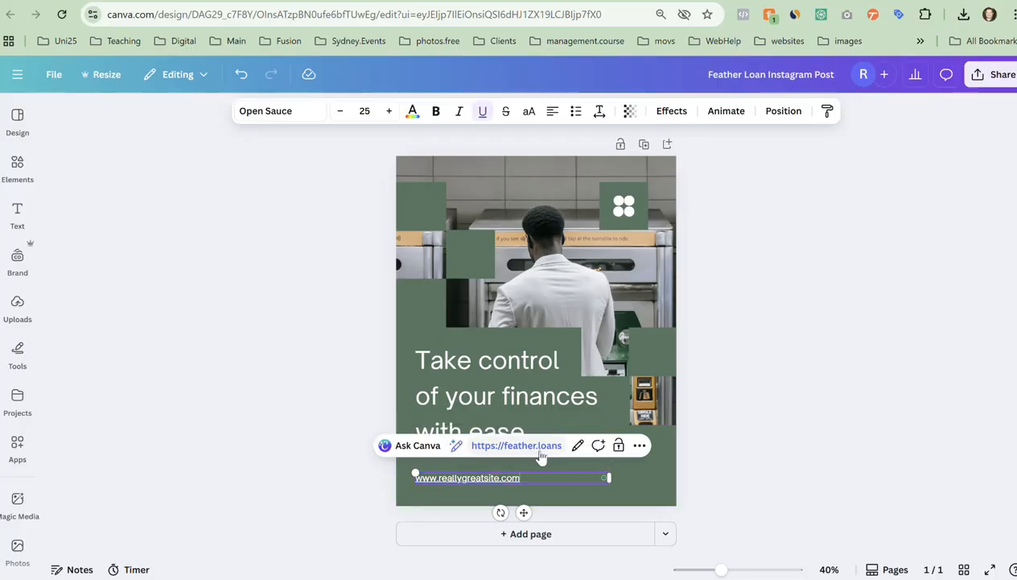
click(578, 445)
click(598, 271)
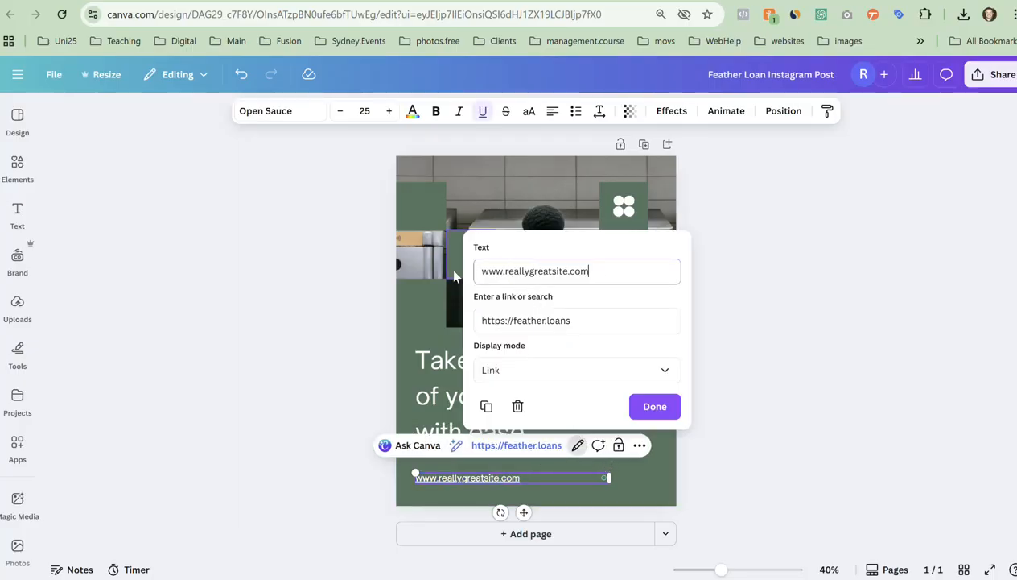
click(455, 276)
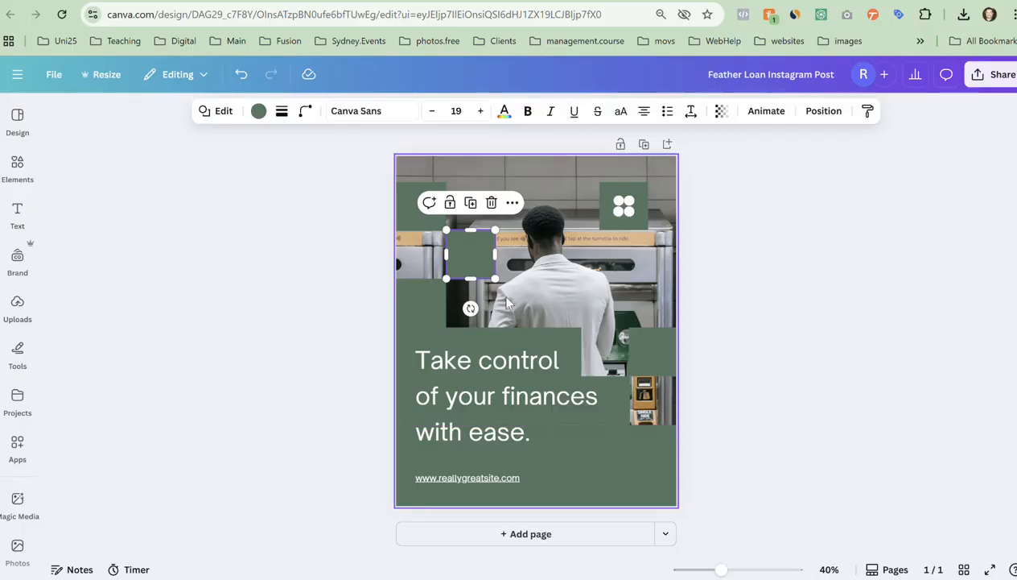
click(241, 74)
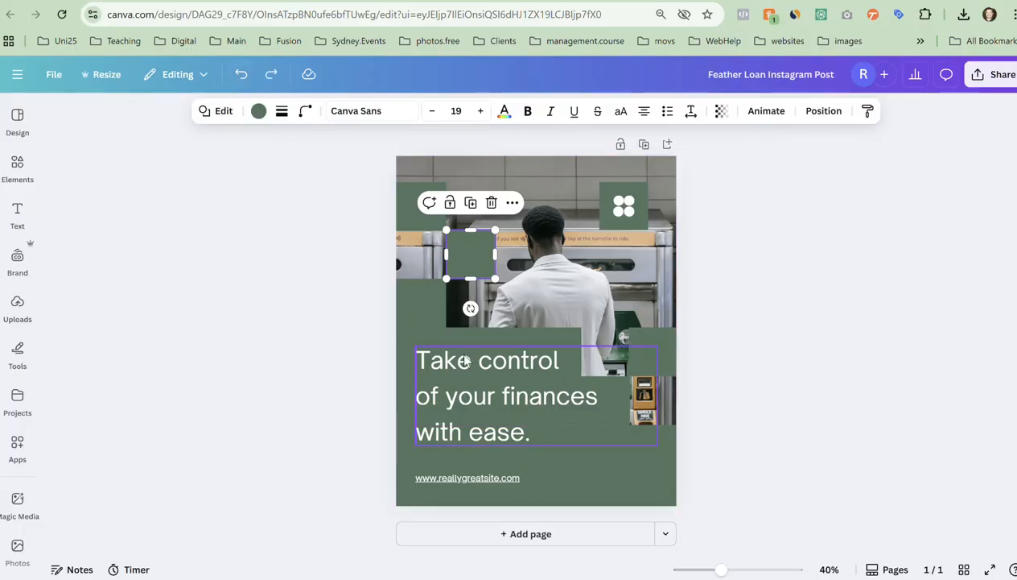
click(518, 480)
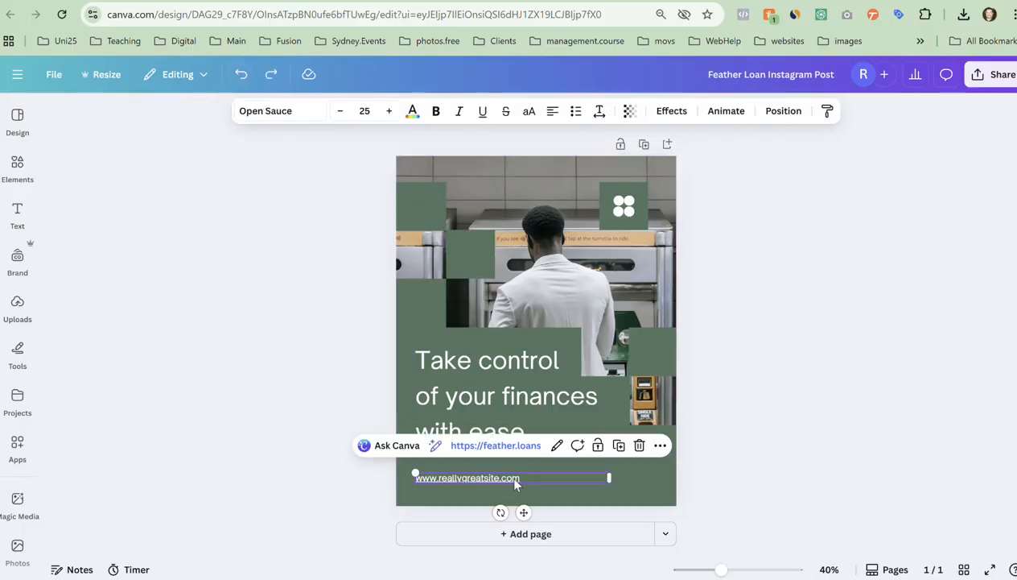
click(557, 445)
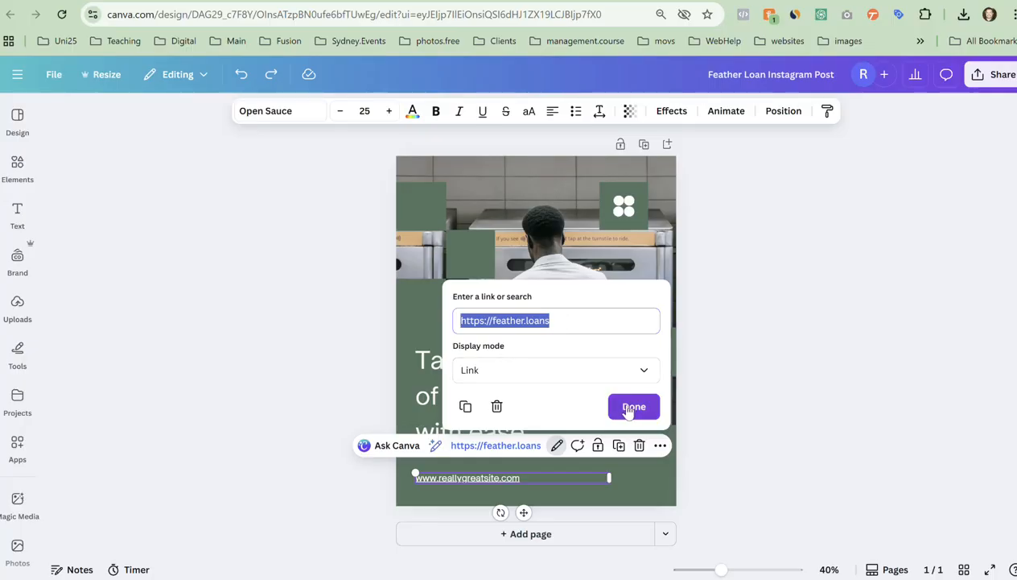
click(633, 408)
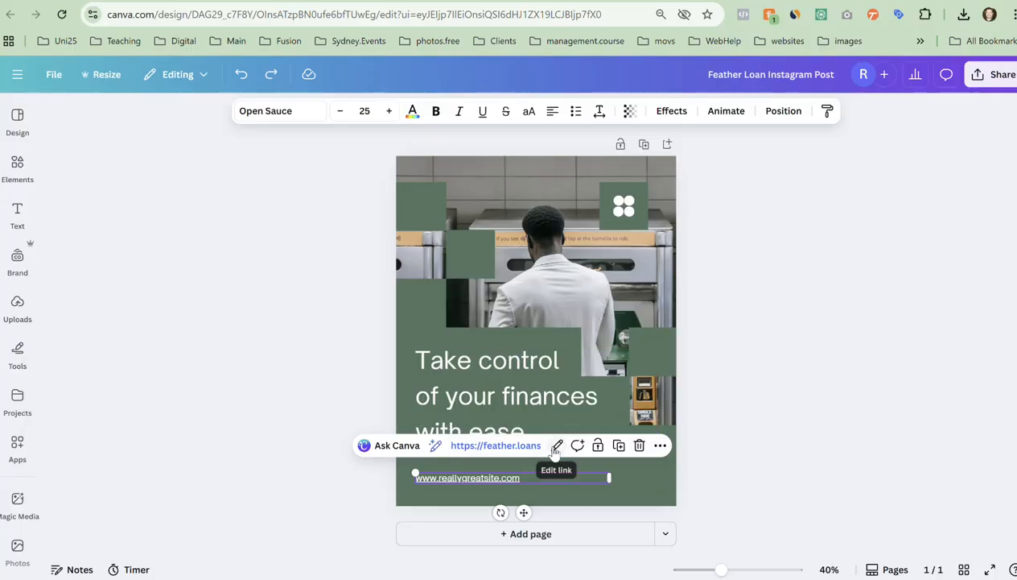
click(555, 447)
click(769, 477)
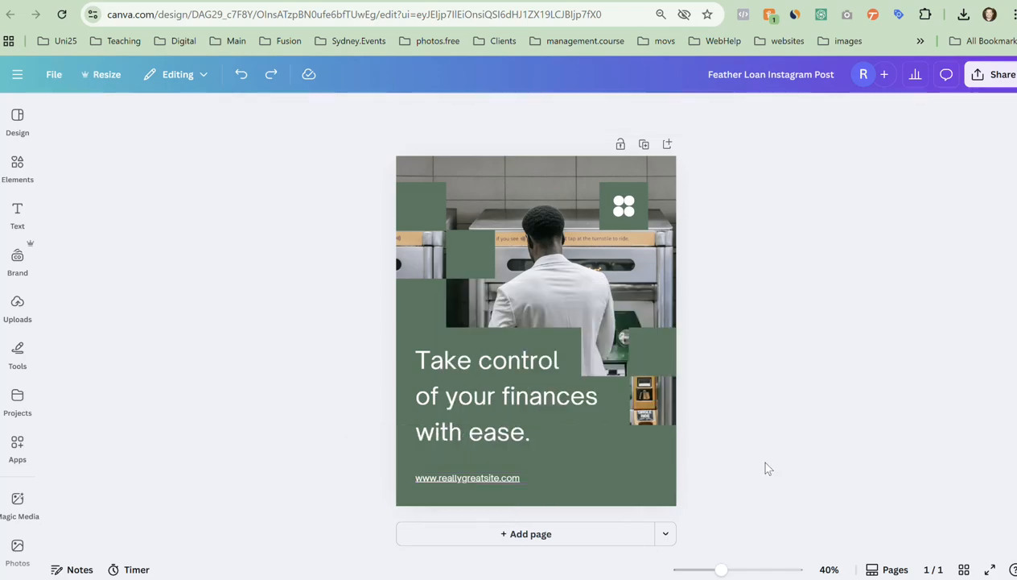
click(438, 475)
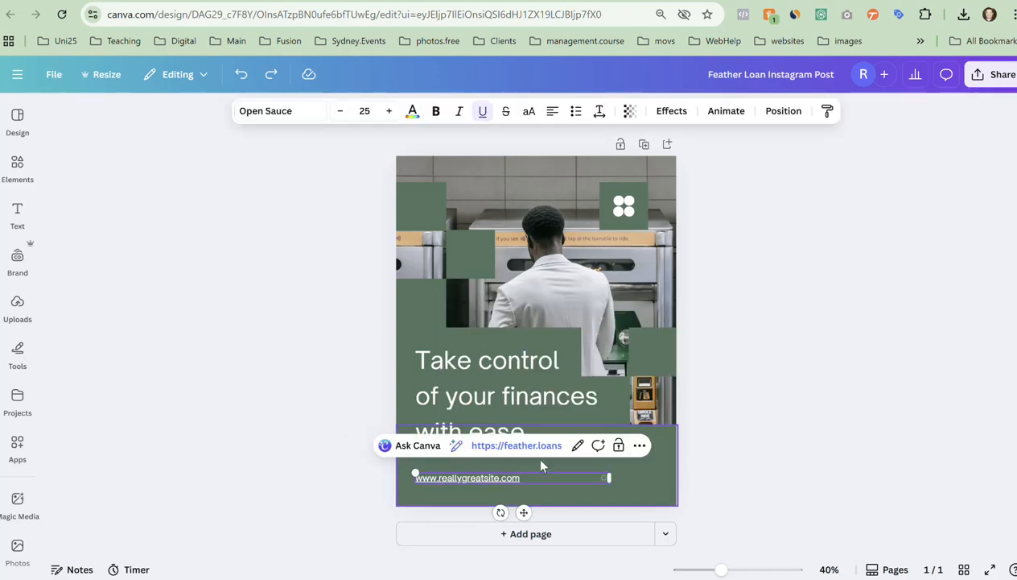
click(578, 446)
key(ctrl+c)
click(570, 271)
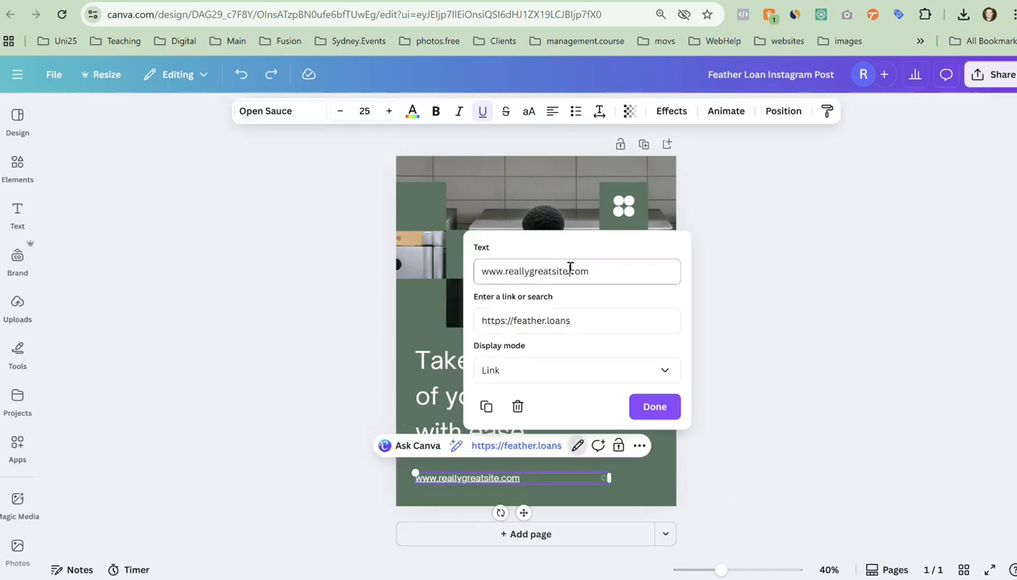
key(ctrl+a)
key(ctrl+v)
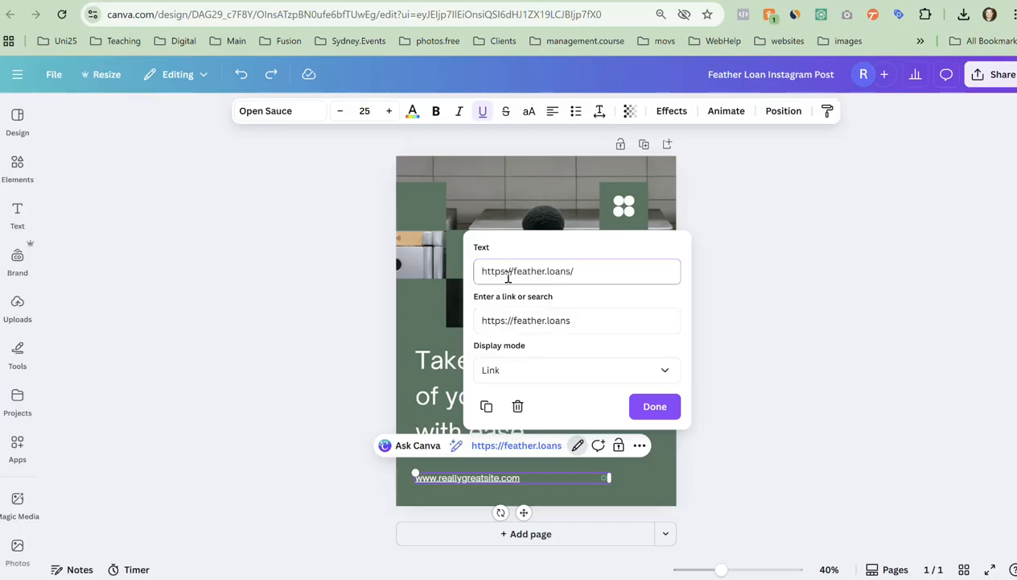
click(654, 407)
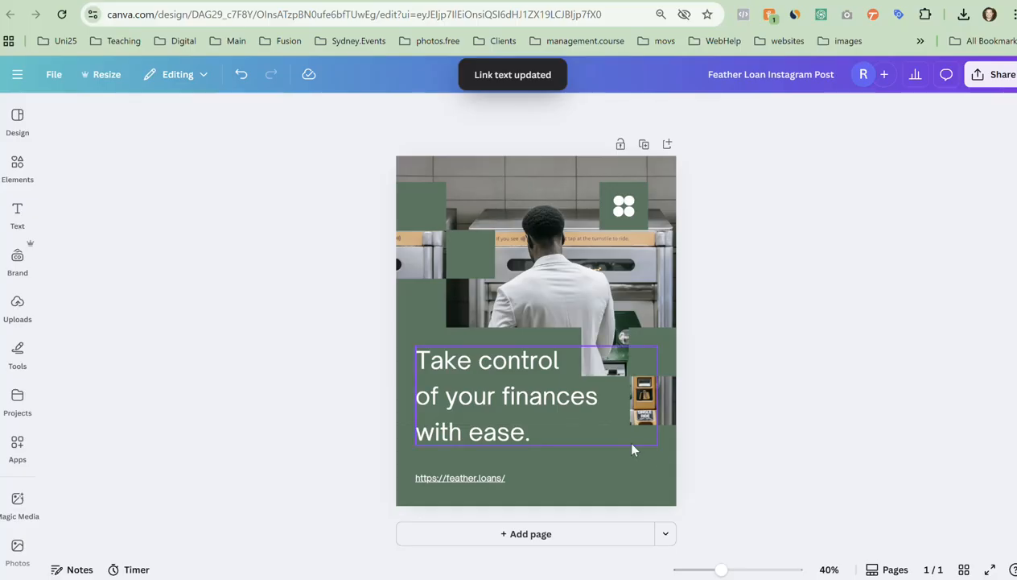
Detach the photo of the man at the machines from the page background.
click(507, 405)
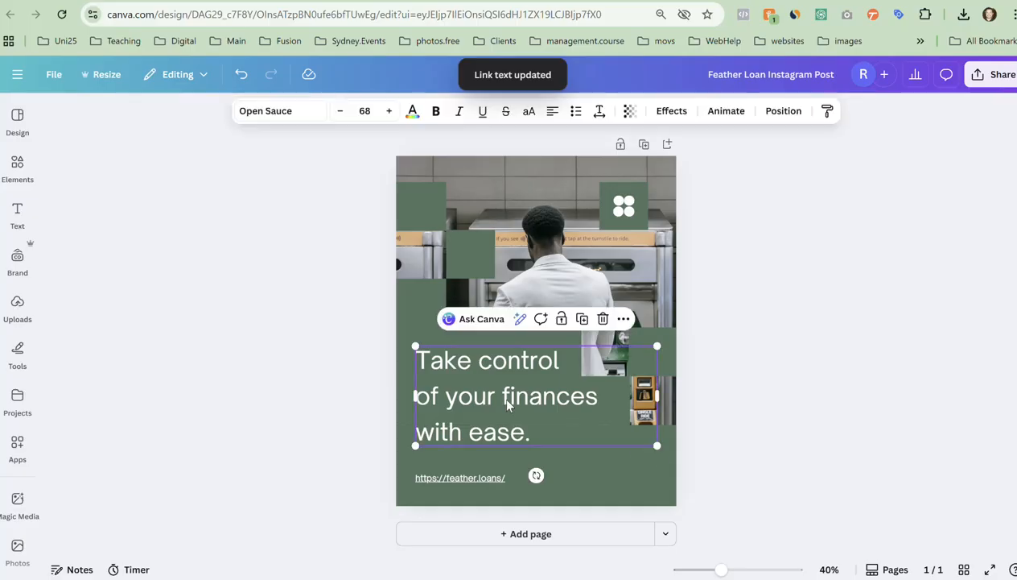
click(555, 201)
right_click(555, 202)
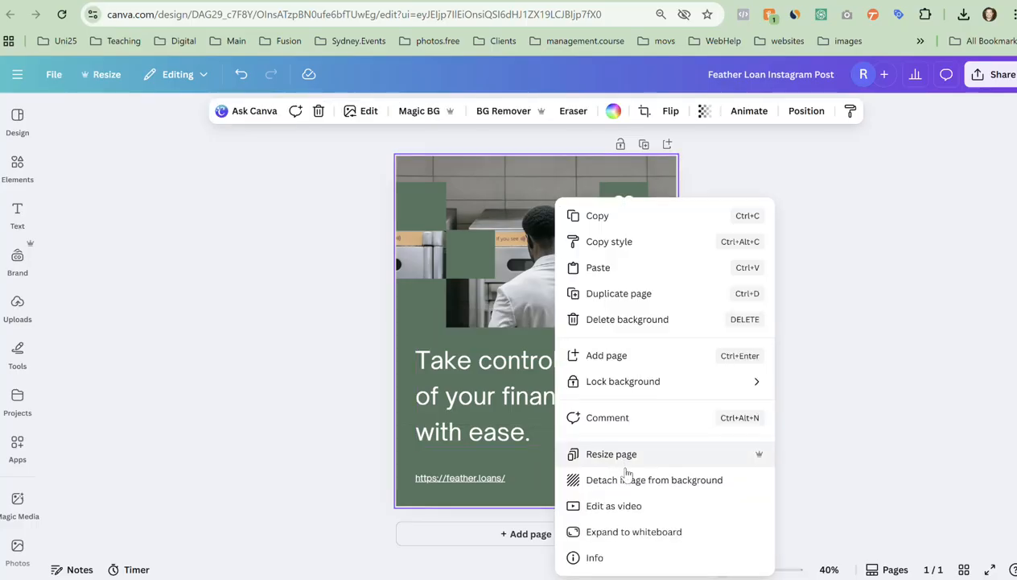
click(631, 481)
Align the detached photo with the page's upper-left corner and enlarge it to about 1080 by 1036 px.
drag(483, 304, 465, 227)
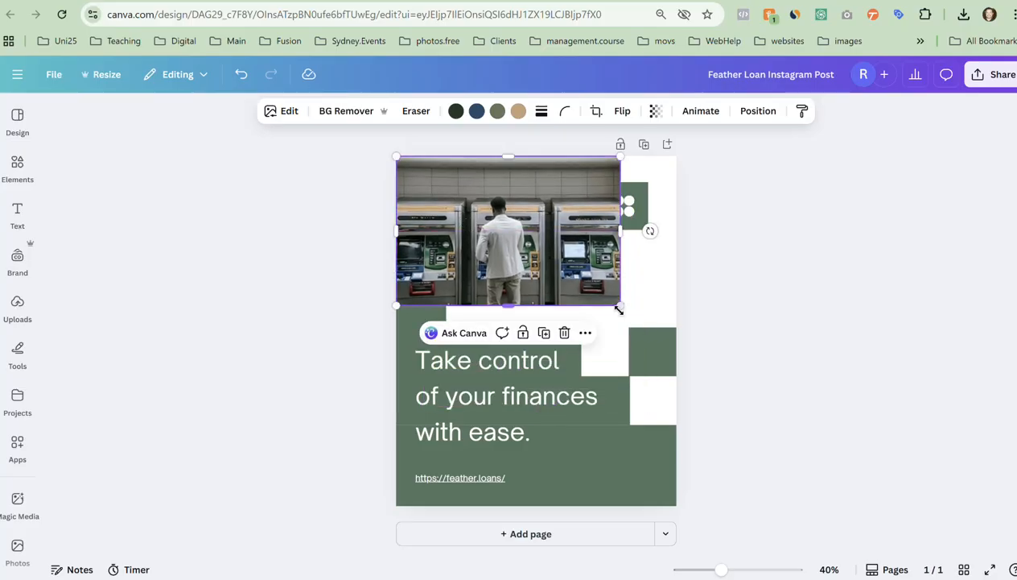
drag(614, 304, 609, 422)
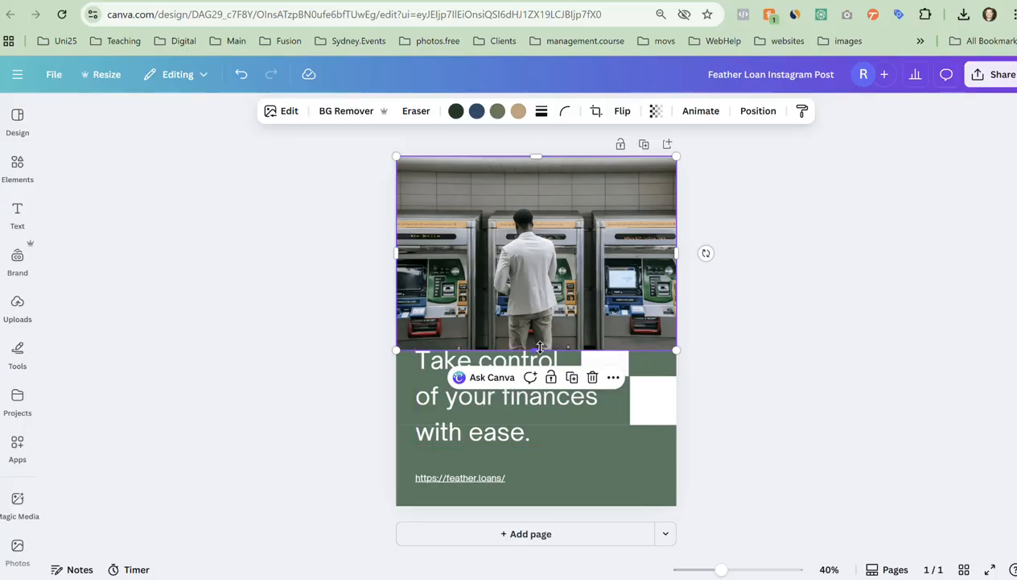
drag(539, 347, 552, 427)
Send the enlarged photo to the back, behind the green shapes, logo and headline text, and deselect it.
right_click(535, 273)
click(512, 239)
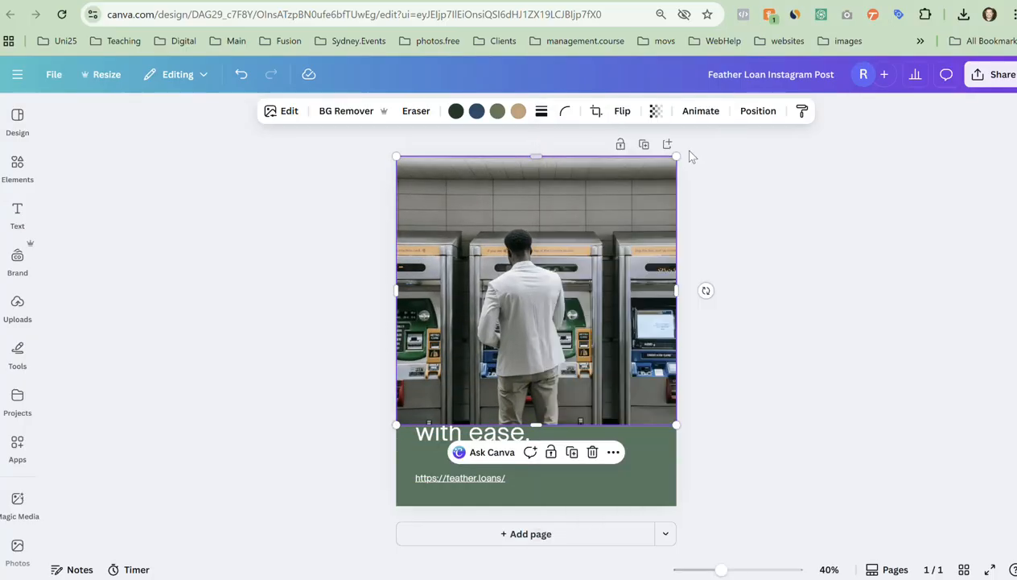
click(755, 113)
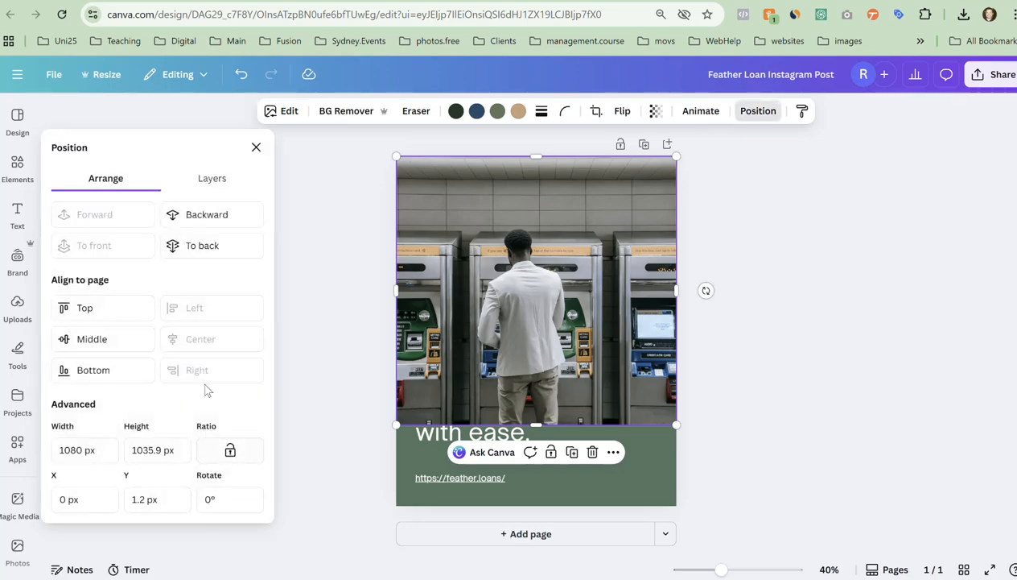
click(201, 246)
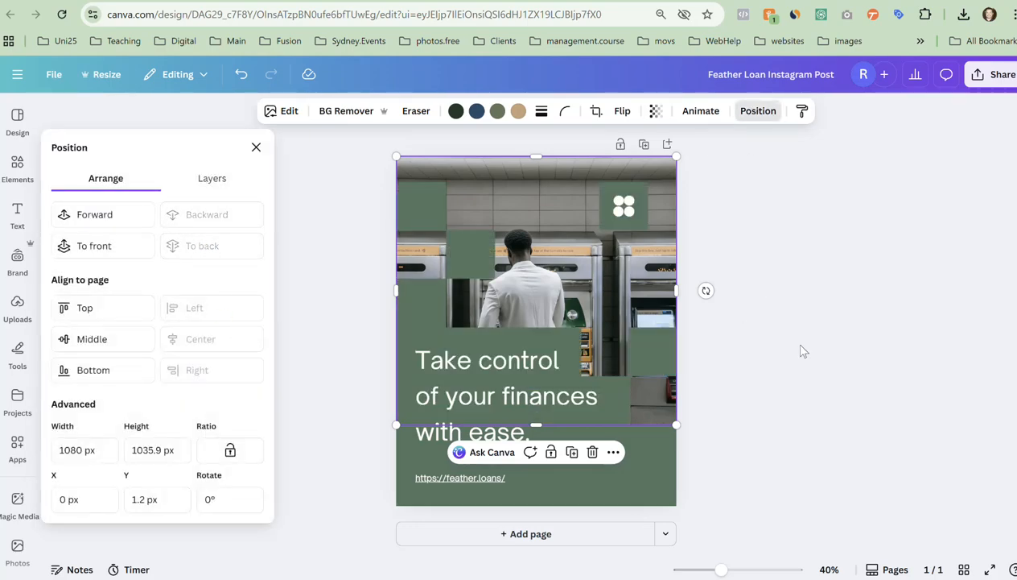
key(Escape)
click(820, 480)
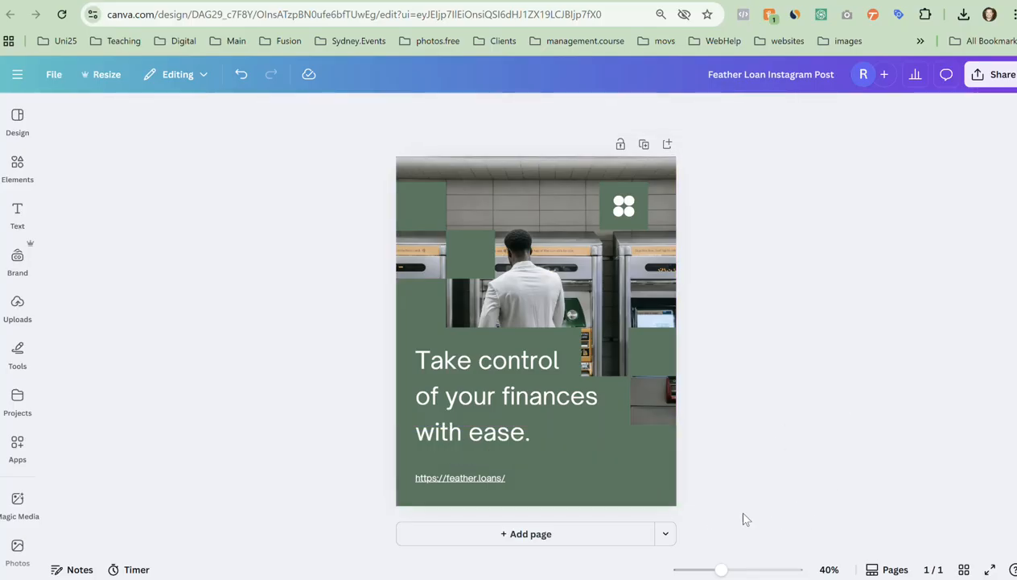
click(627, 209)
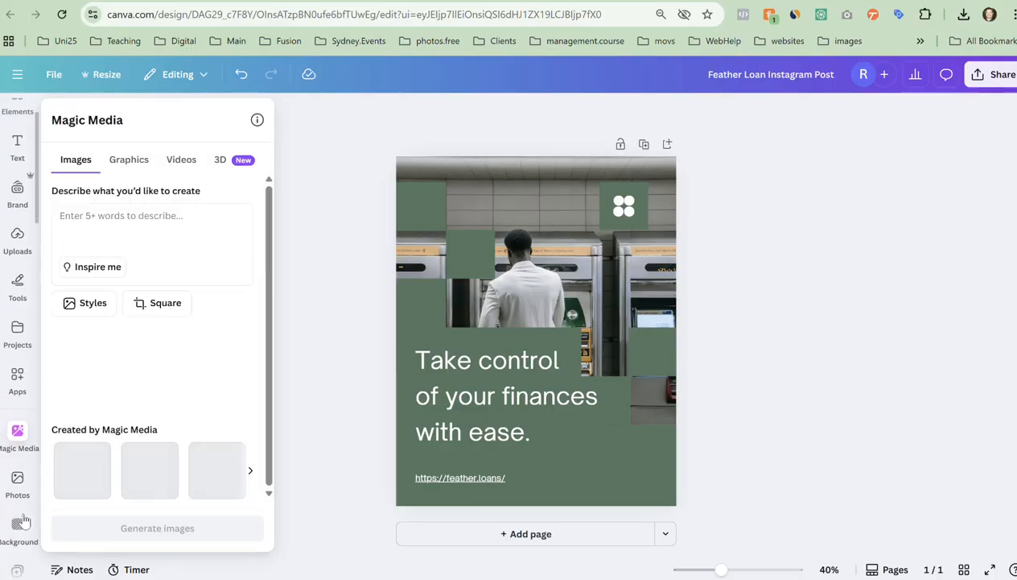
scroll(18, 503, down, 2)
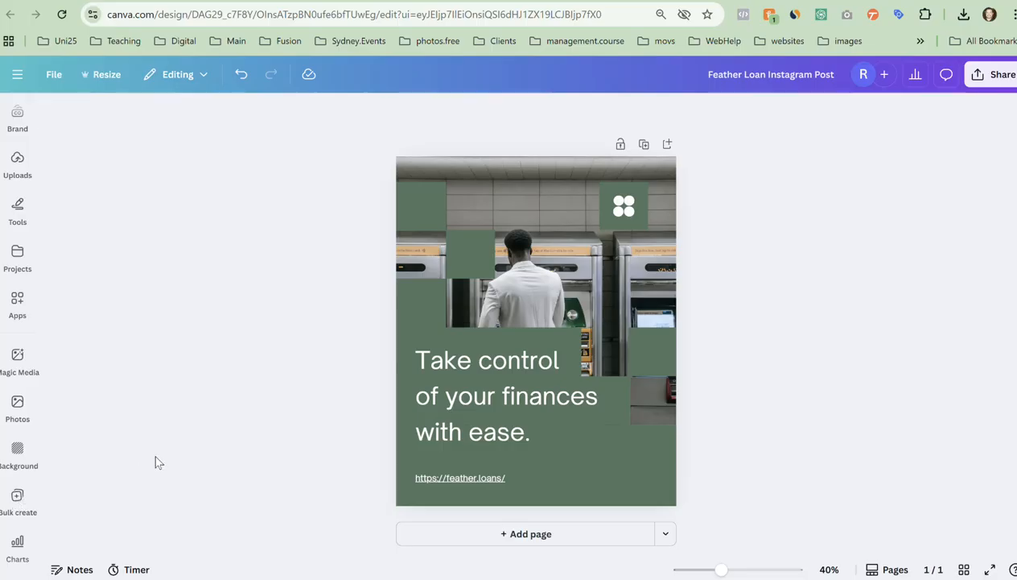
click(18, 123)
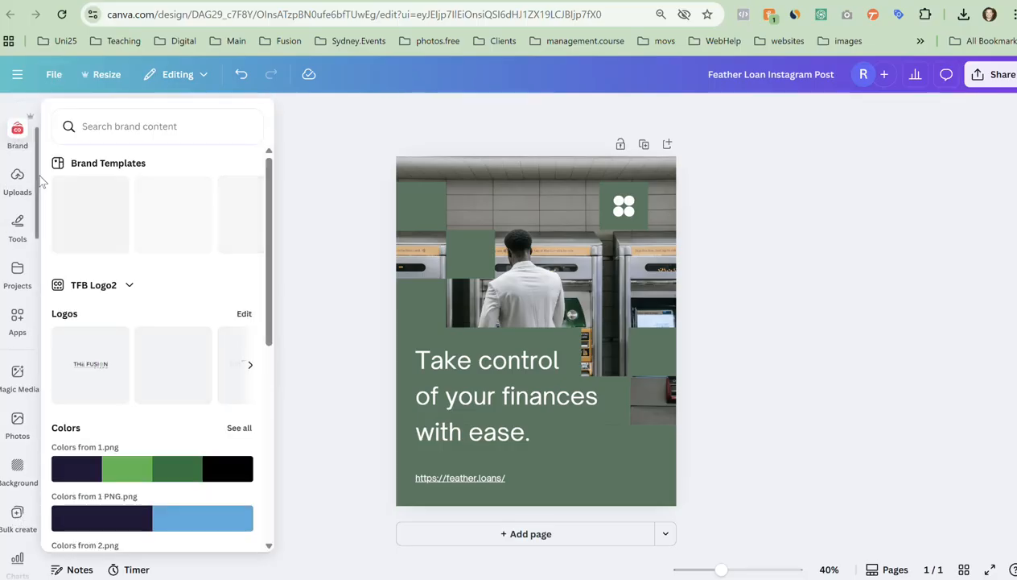
Leave the post design for the Canva templates page and create a new blank Sheet.
click(17, 74)
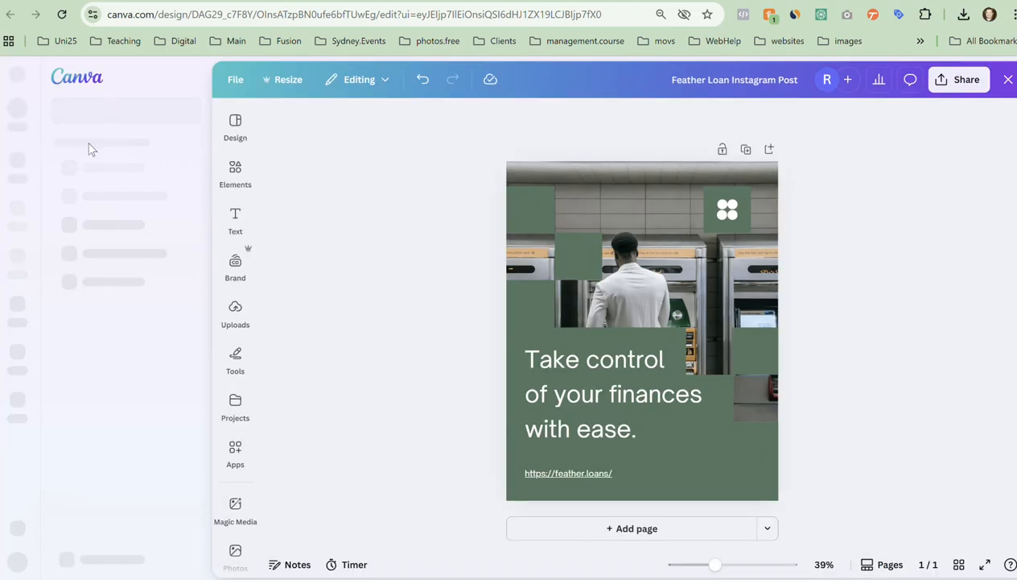
click(91, 90)
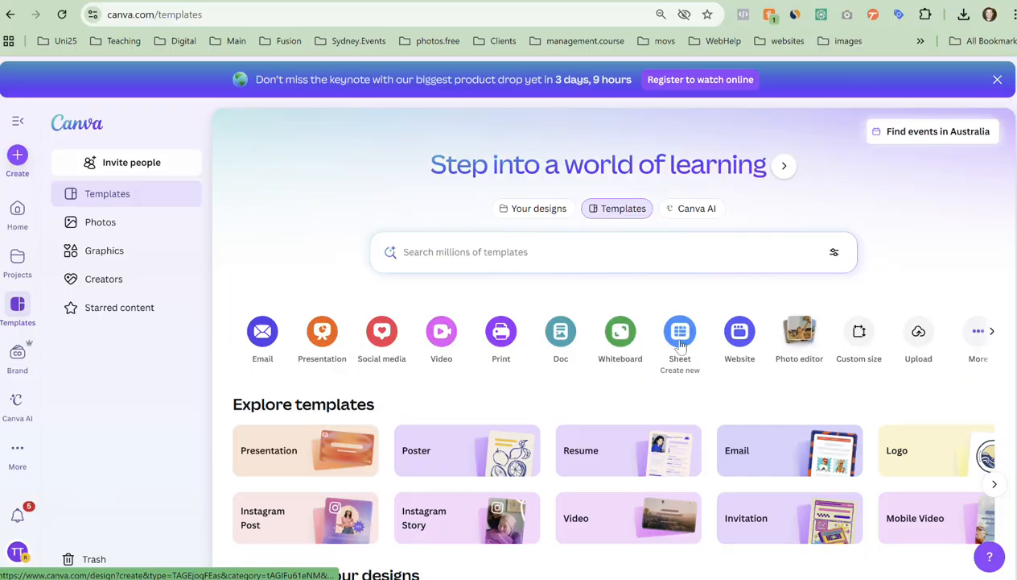
click(678, 334)
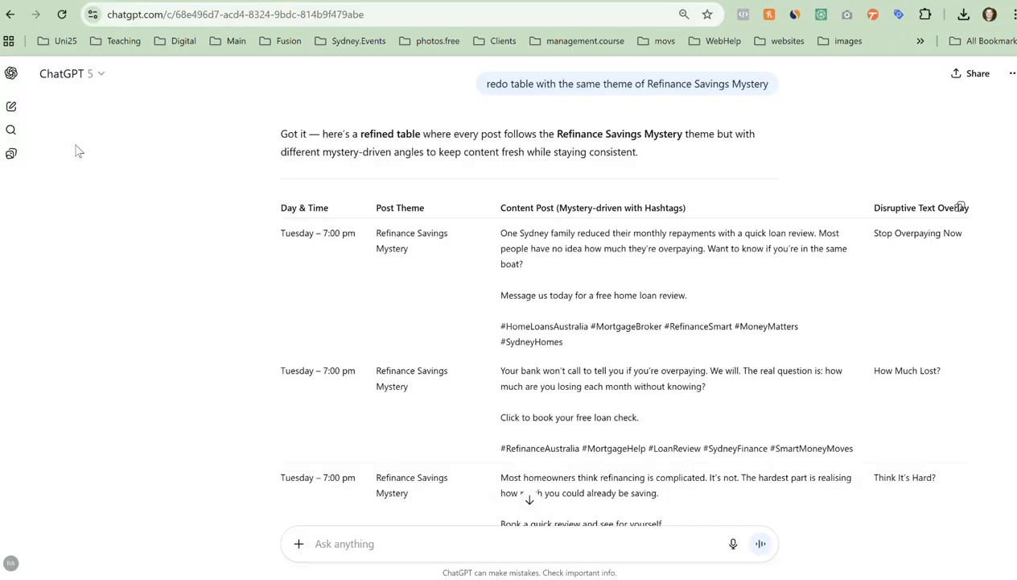
Copy the Refinance Savings Mystery content table from ChatGPT and paste it into the blank Canva sheet starting at cell A1.
click(961, 210)
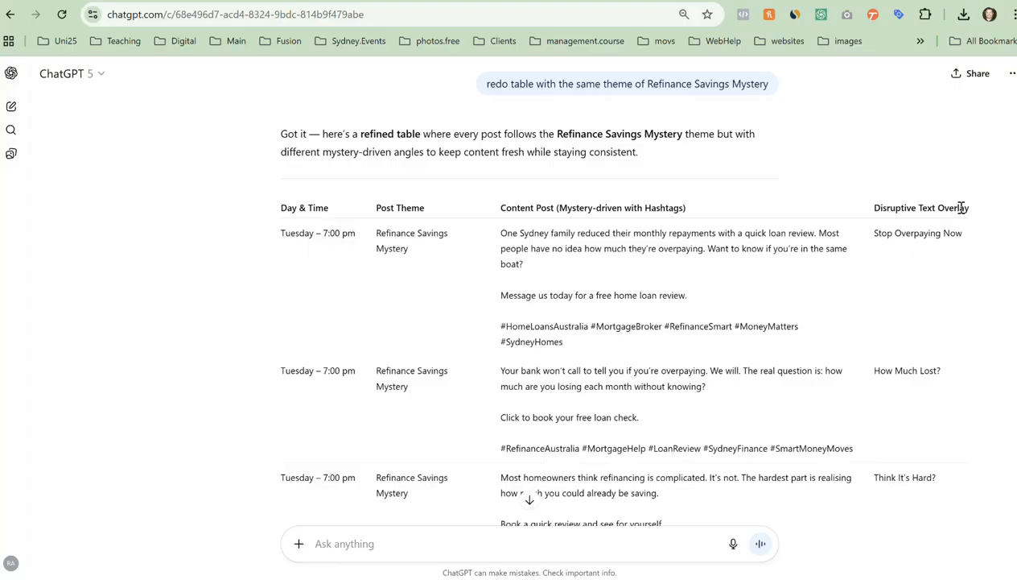
click(905, 2)
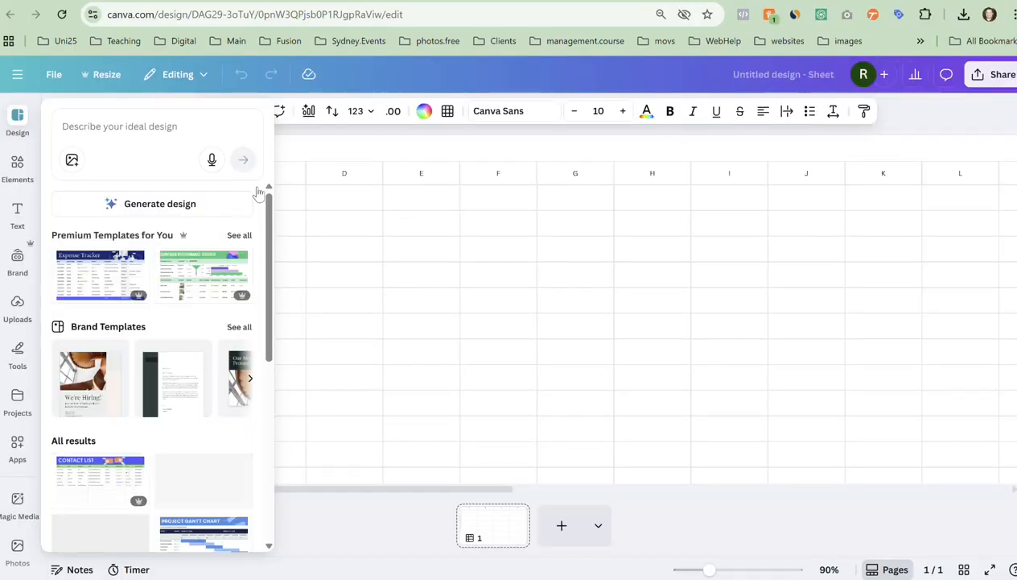
click(298, 199)
click(119, 201)
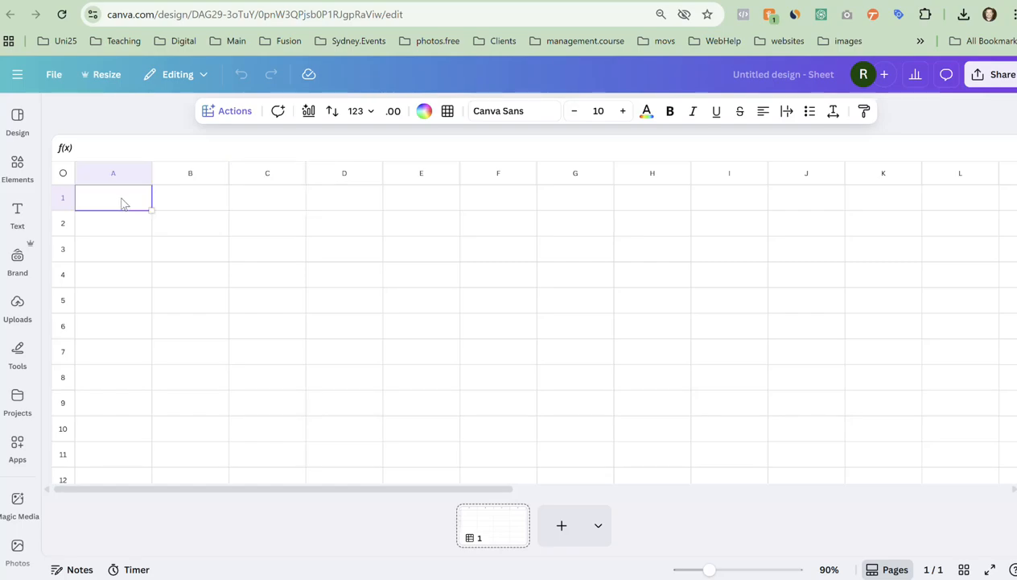
key(ctrl+v)
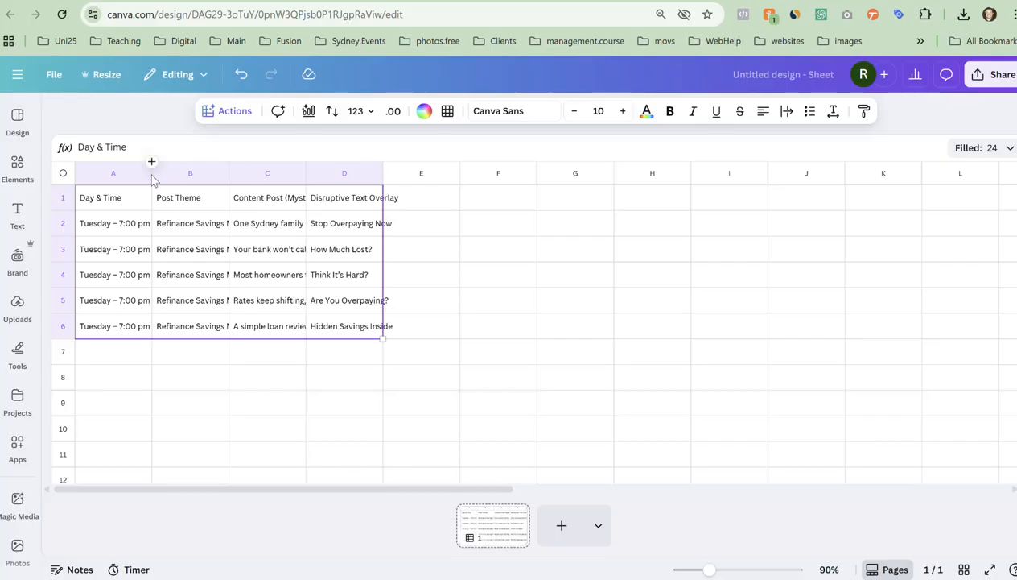
Widen columns A and B to fit their text, and make column C much wider for the post content.
drag(160, 179, 193, 179)
drag(268, 179, 317, 180)
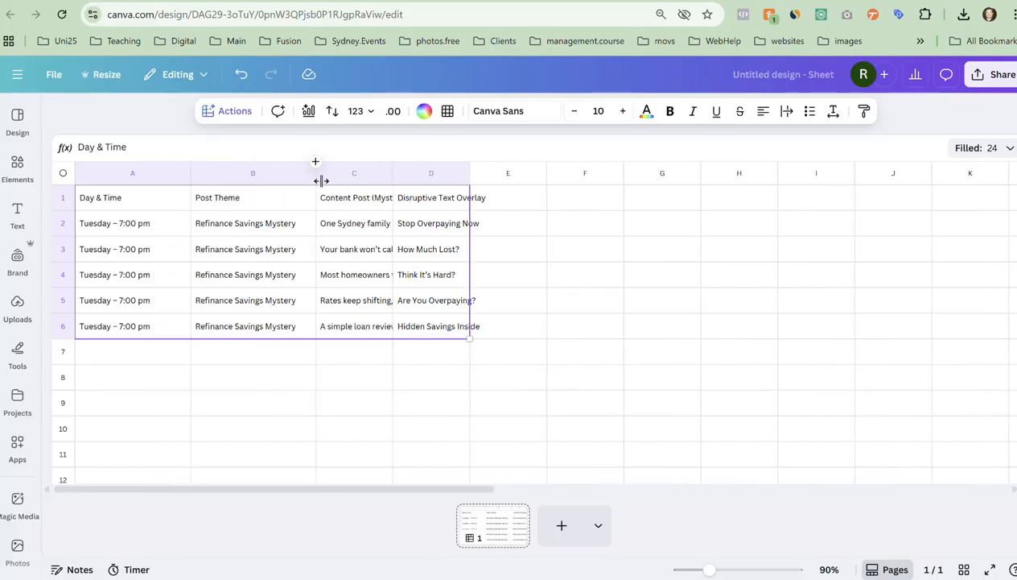
drag(394, 175, 570, 180)
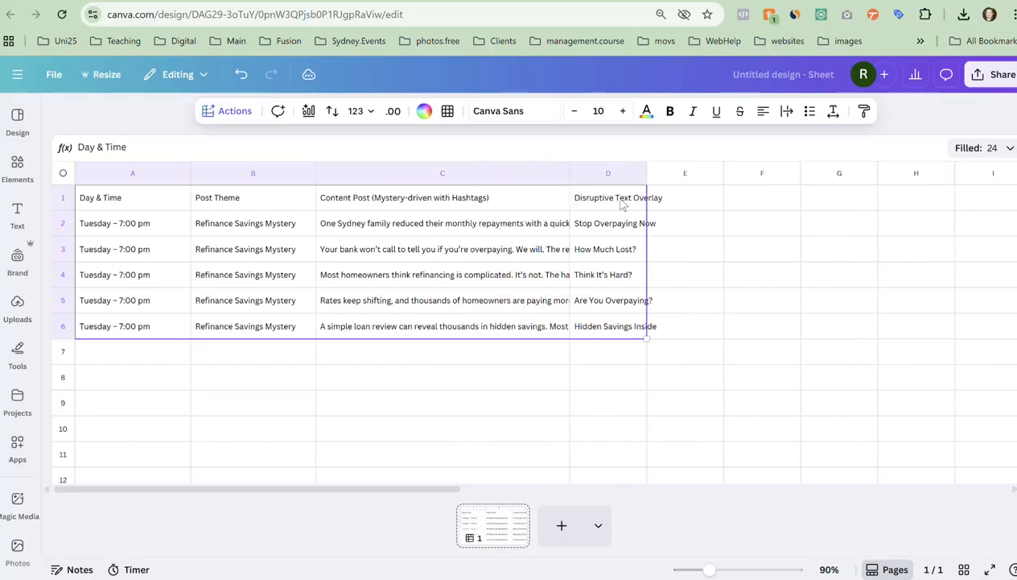
Add the column header "Image" in cell E1, beside Disruptive Text Overlay.
click(682, 205)
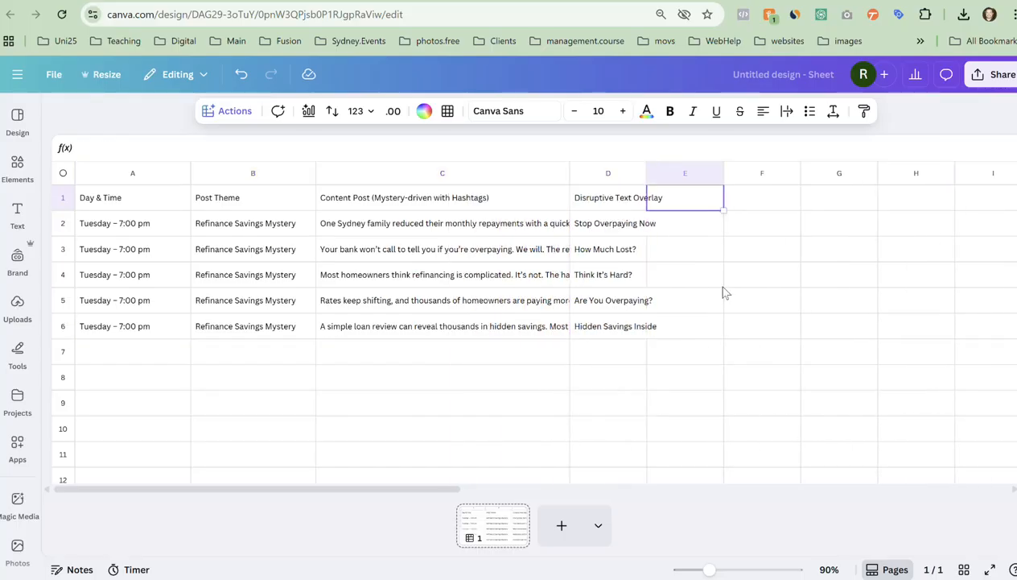
text(Image)
click(713, 281)
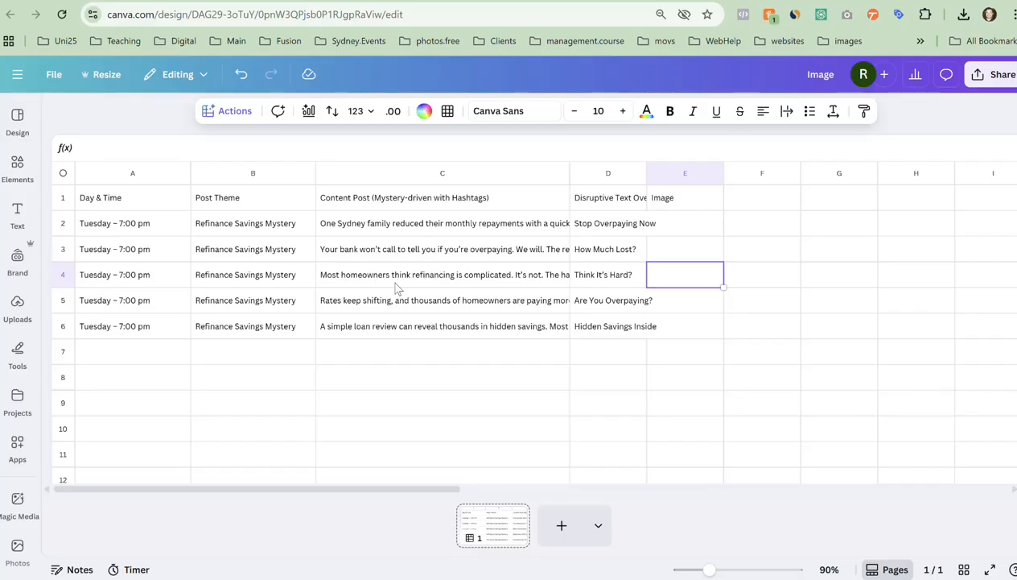
Select cell E2 and search the photo elements for "finance".
click(713, 223)
mouse_move(4, 179)
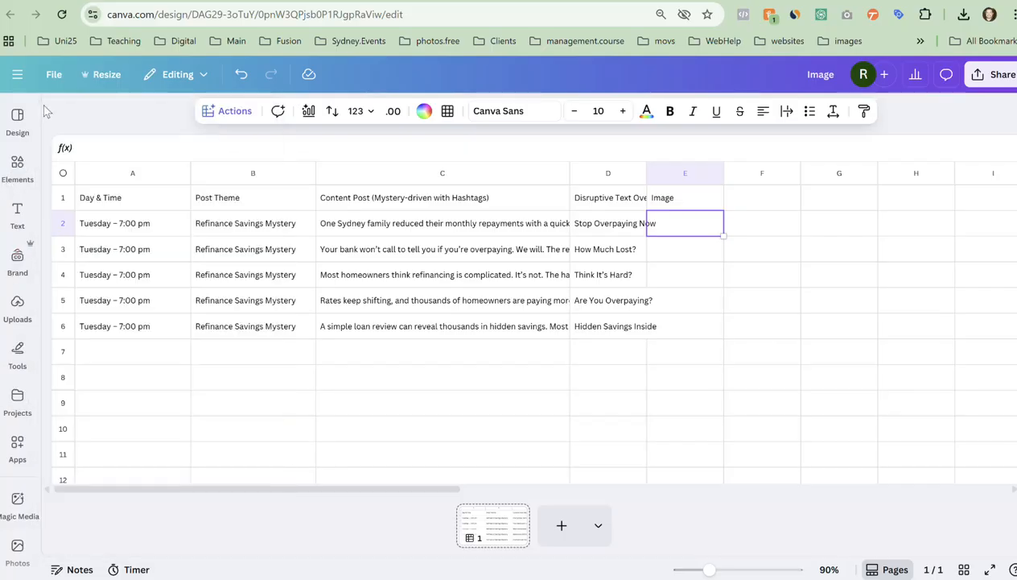
mouse_move(8, 120)
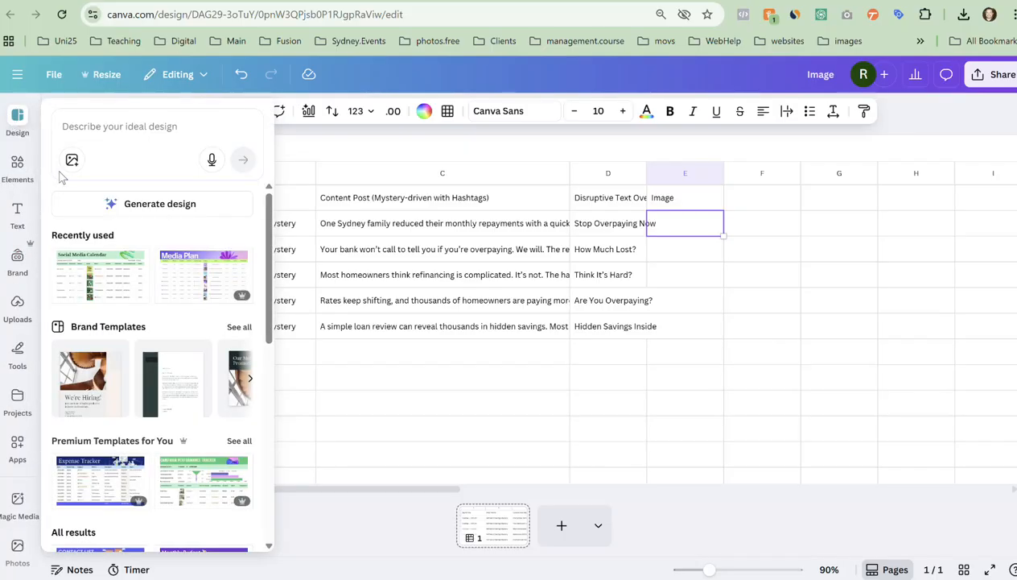
click(24, 177)
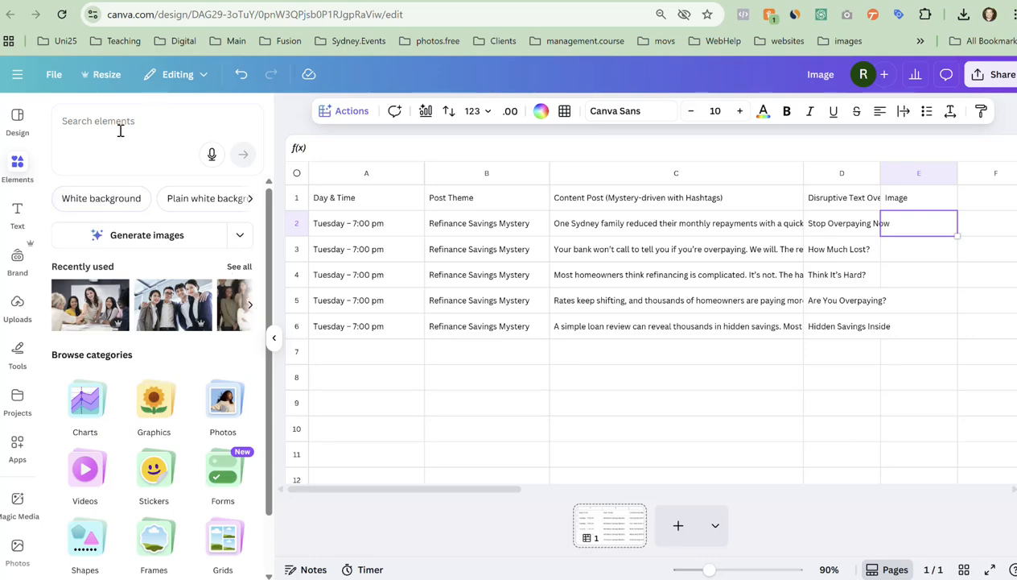
click(223, 402)
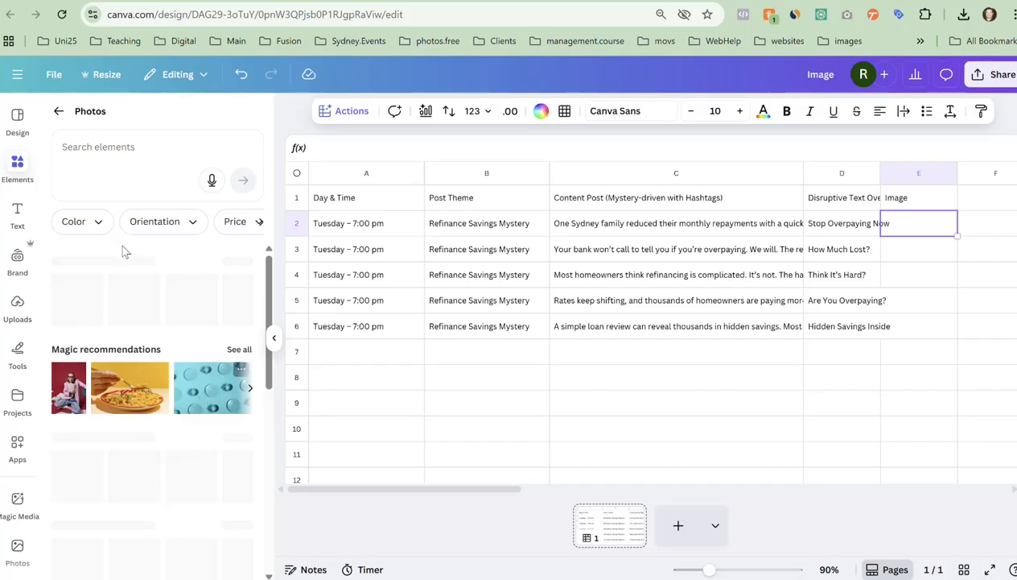
click(105, 140)
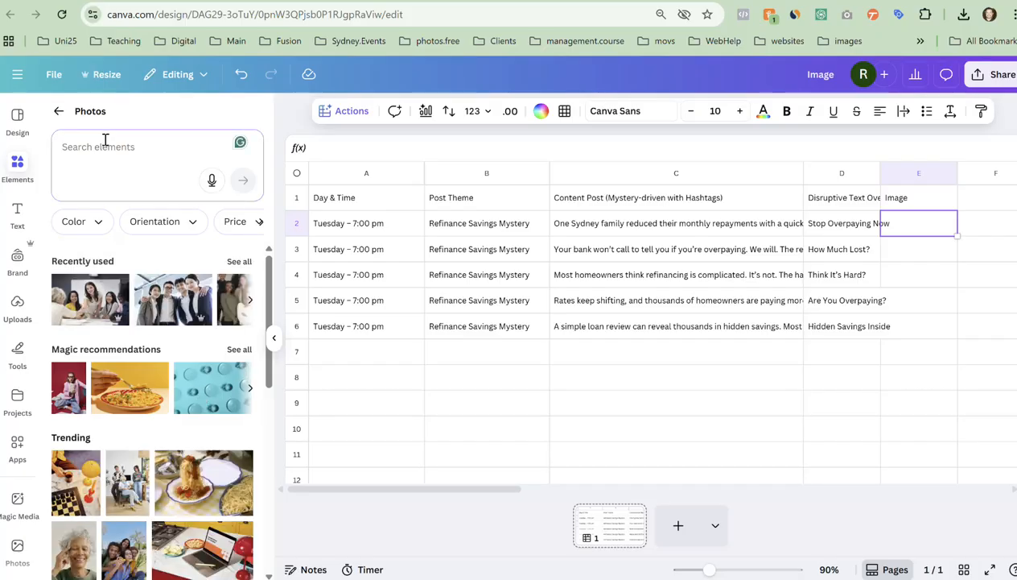
text(finance)
key(Return)
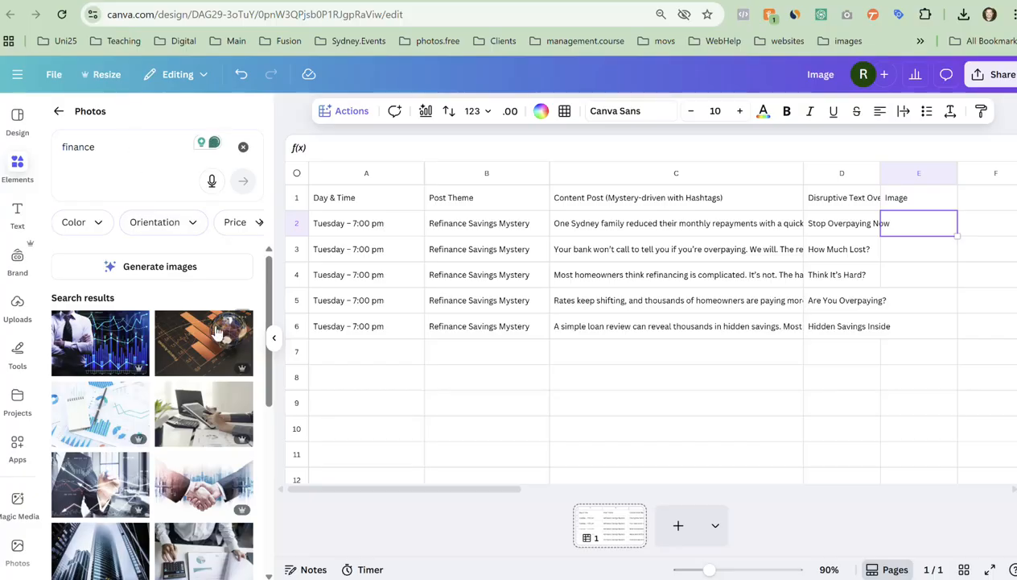
Place the handshake photo in cell E2 and the white desk photo with the pink piggy bank in cell E3.
scroll(212, 419, down, 2)
drag(188, 421, 923, 231)
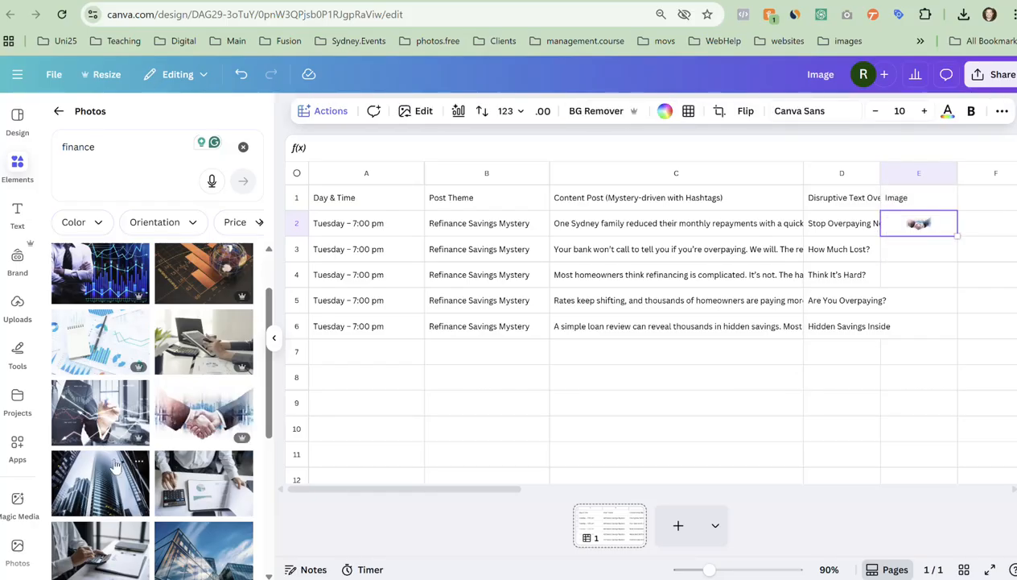
scroll(100, 423, down, 3)
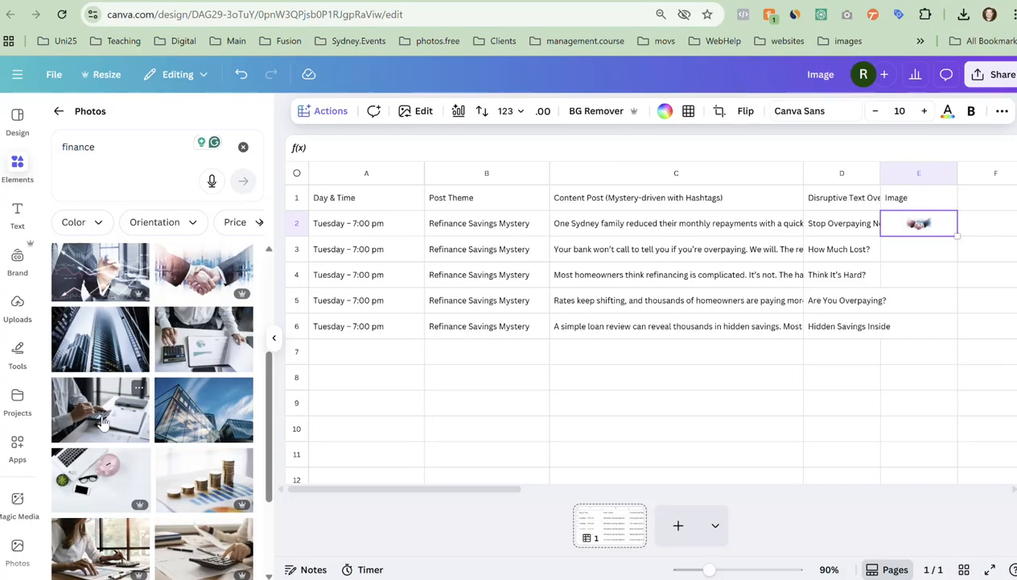
drag(121, 475, 918, 249)
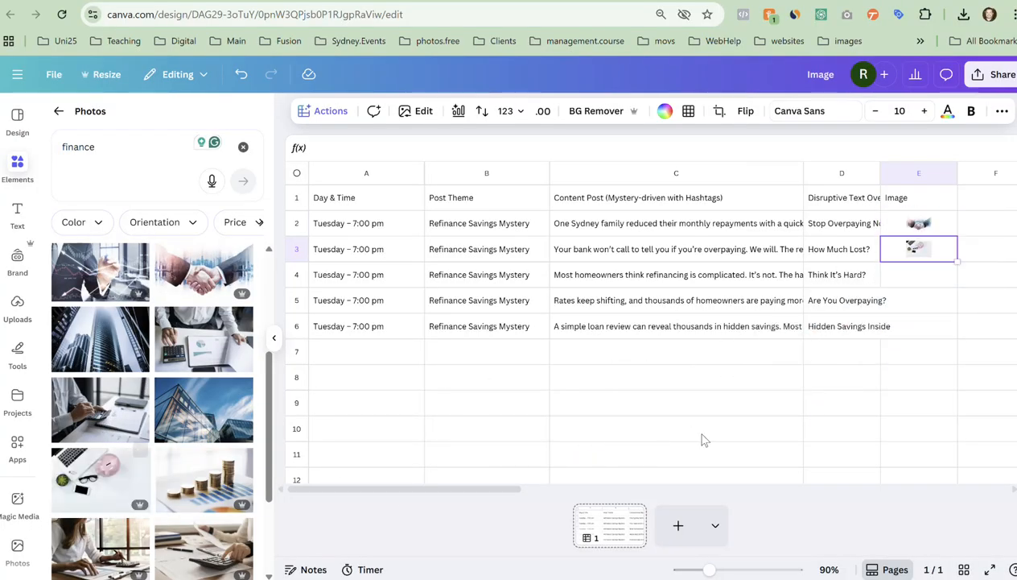
Find the dark blue photo with glowing dollar-sign network icons and place it in cell E4.
scroll(16, 494, down, 2)
scroll(113, 495, up, 1)
scroll(123, 494, down, 3)
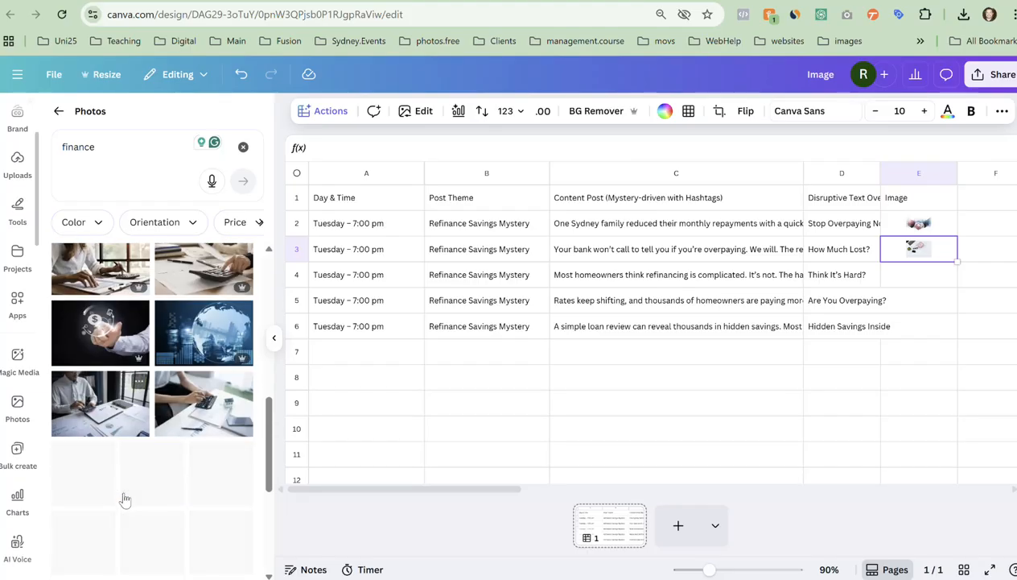
scroll(110, 469, down, 2)
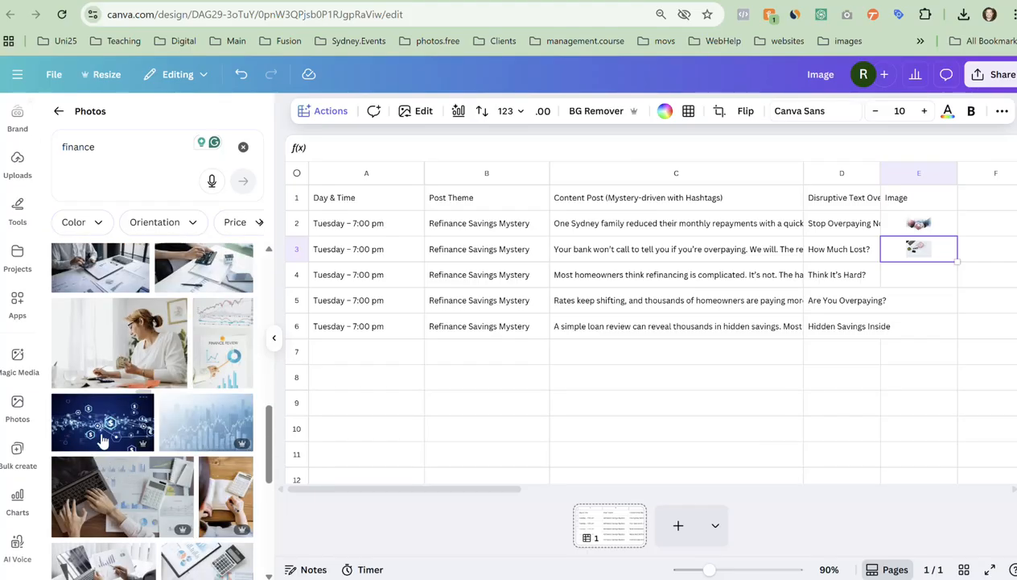
drag(110, 439, 922, 276)
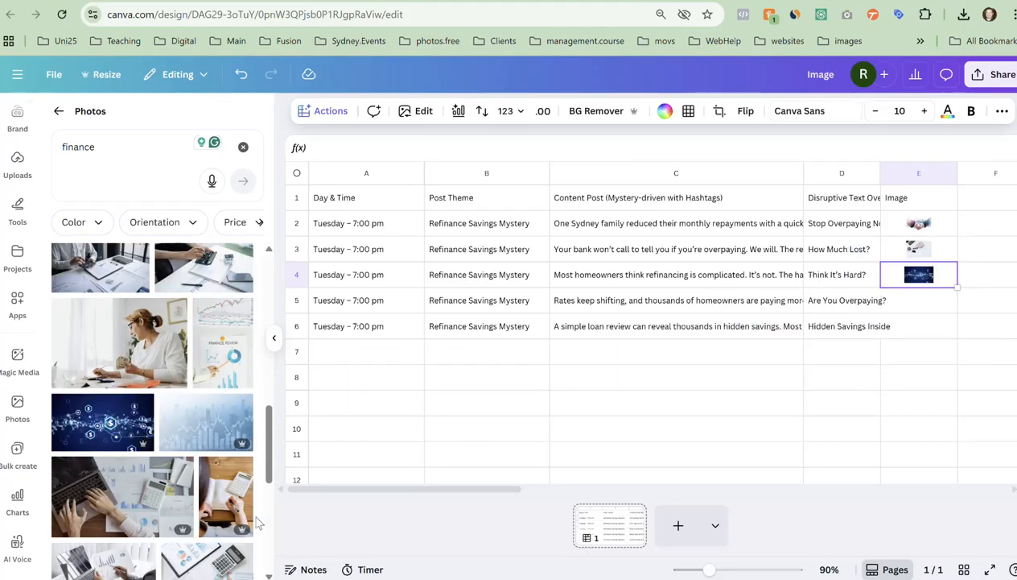
Find the photo of coin stacks with a calculator and chart and place it in cell E5.
scroll(257, 523, down, 2)
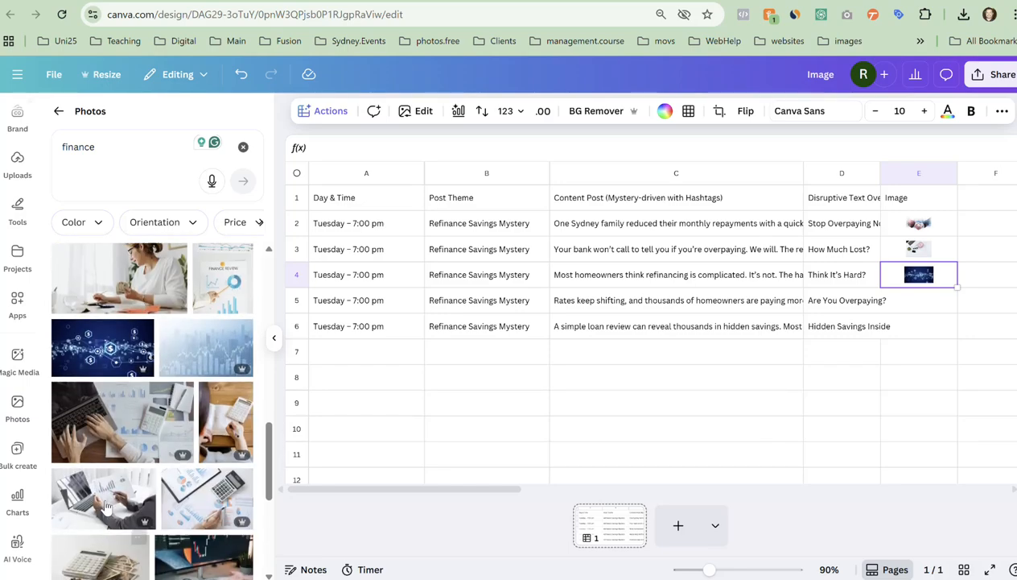
scroll(150, 446, down, 3)
scroll(151, 447, down, 1)
scroll(152, 449, down, 2)
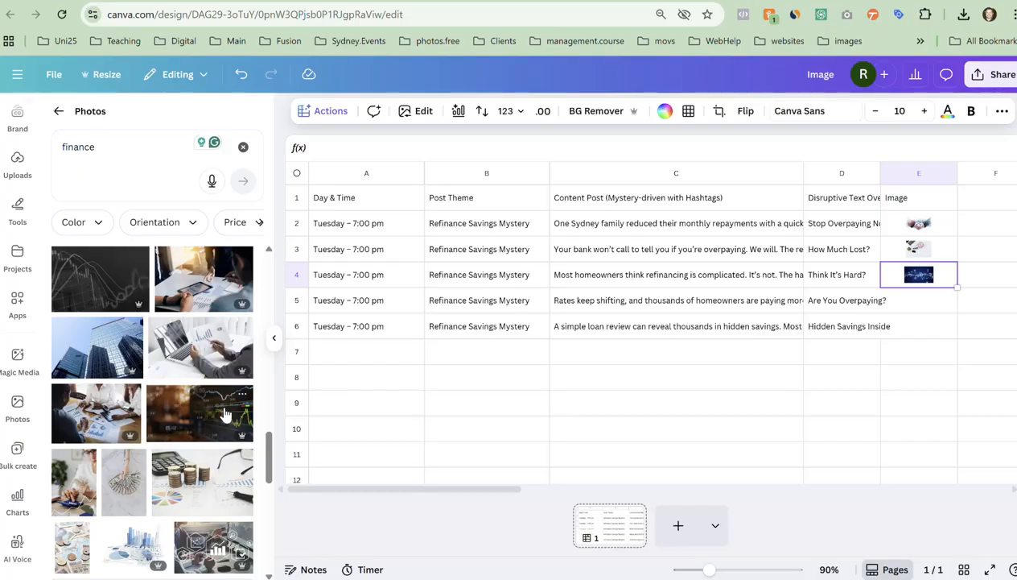
drag(190, 491, 921, 310)
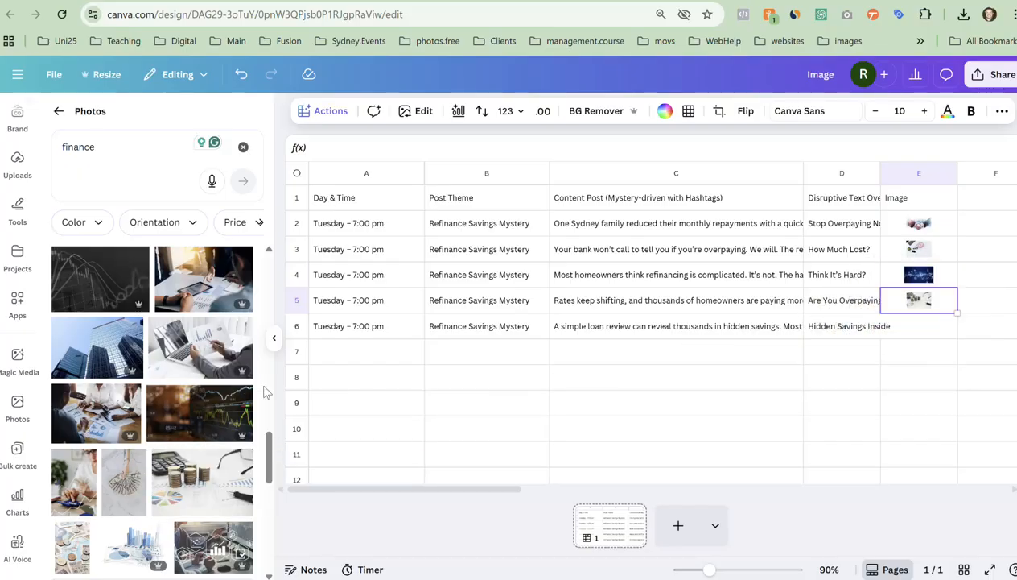
Find the photo of the binder labelled FINANCE and place it in cell E6.
scroll(193, 427, down, 5)
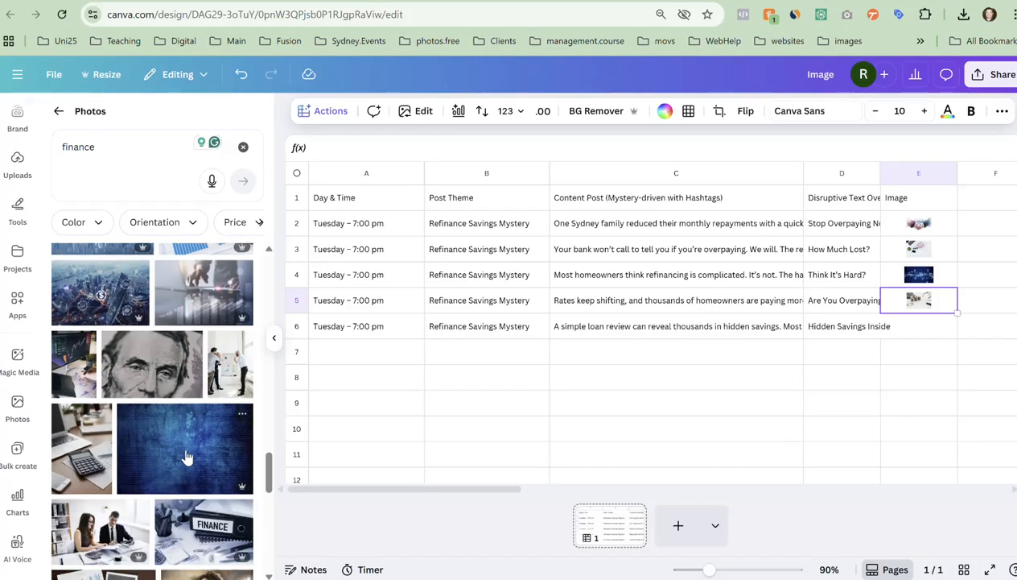
scroll(173, 455, down, 2)
drag(205, 399, 921, 326)
scroll(143, 481, down, 3)
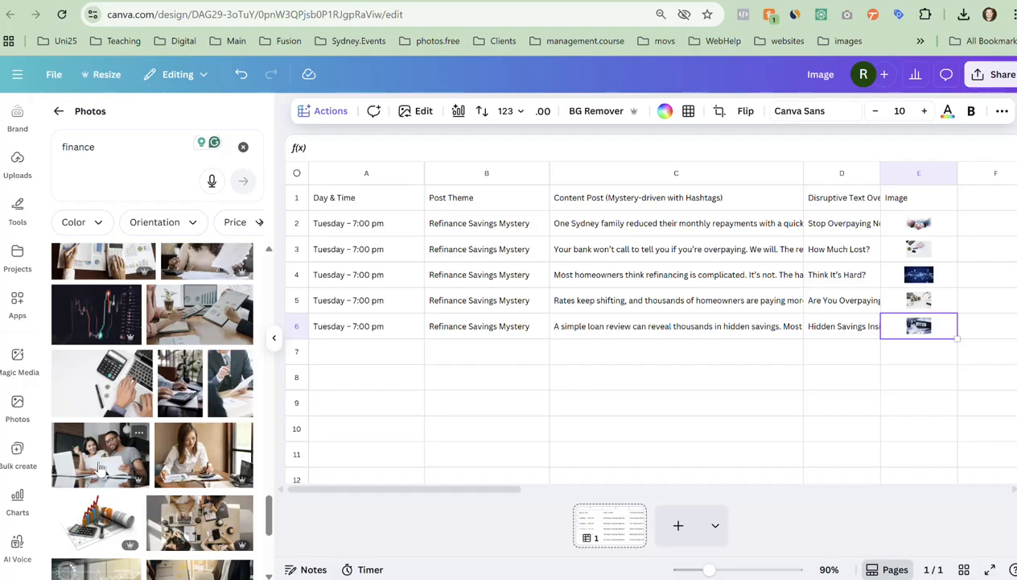
mouse_move(137, 460)
mouse_down()
mouse_move(989, 390)
mouse_move(530, 461)
mouse_move(153, 455)
mouse_up()
Start Bulk create with the data range A1:E6, header row included, and continue to template selection.
click(16, 456)
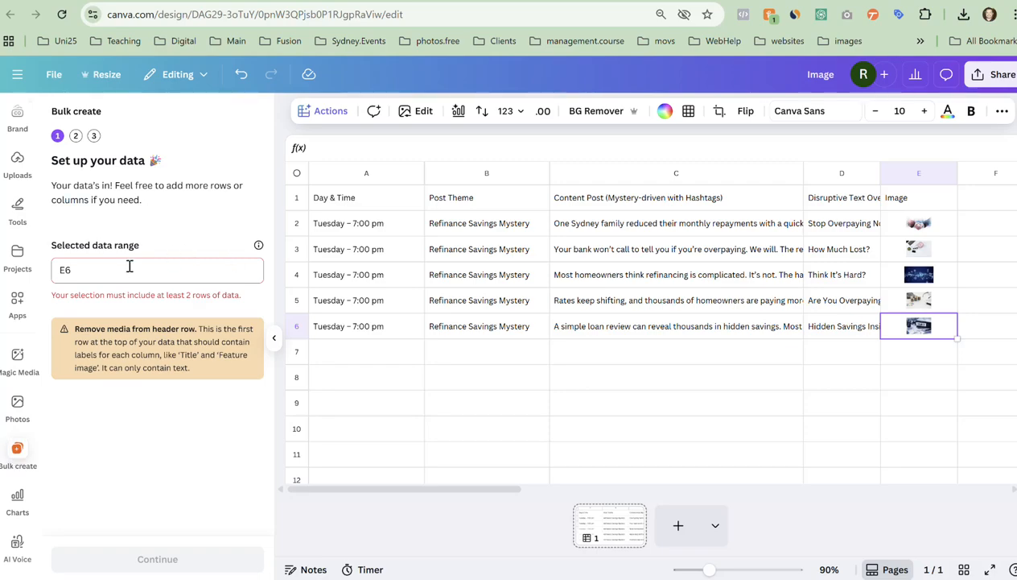
drag(350, 201, 892, 332)
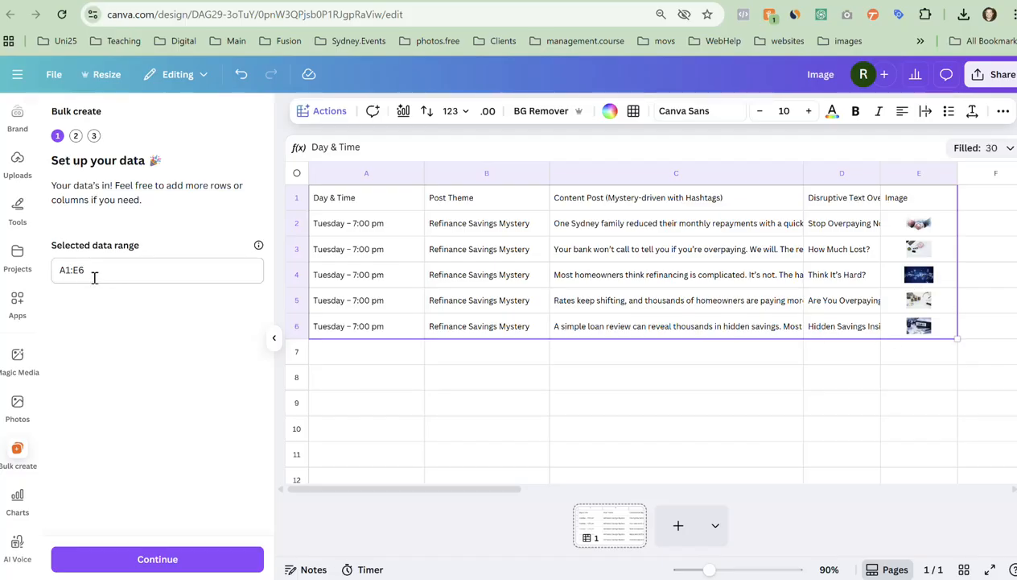
click(143, 559)
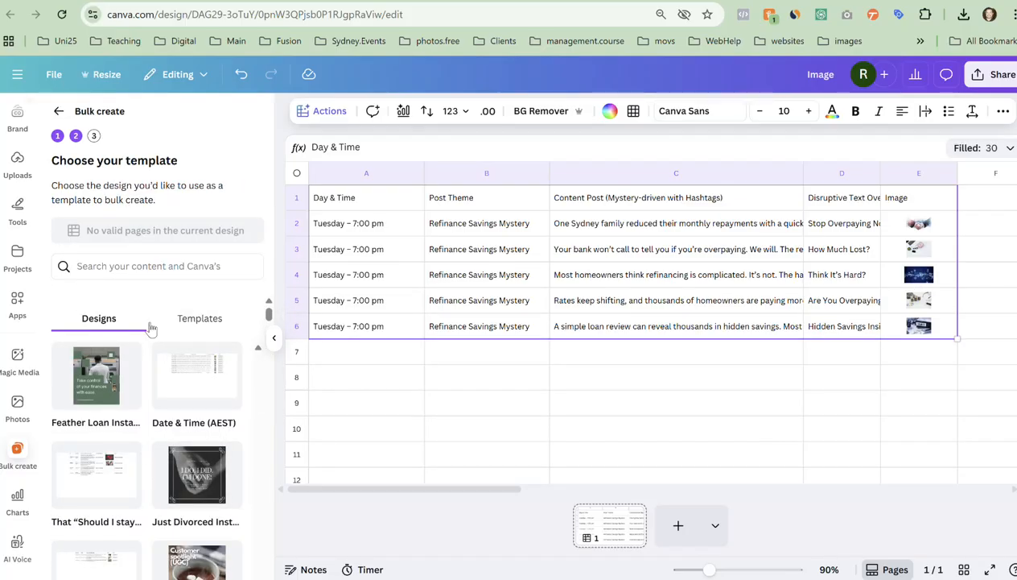
Choose the Feather Loan Instagram design as the bulk template, open its page and review the available data fields.
click(124, 404)
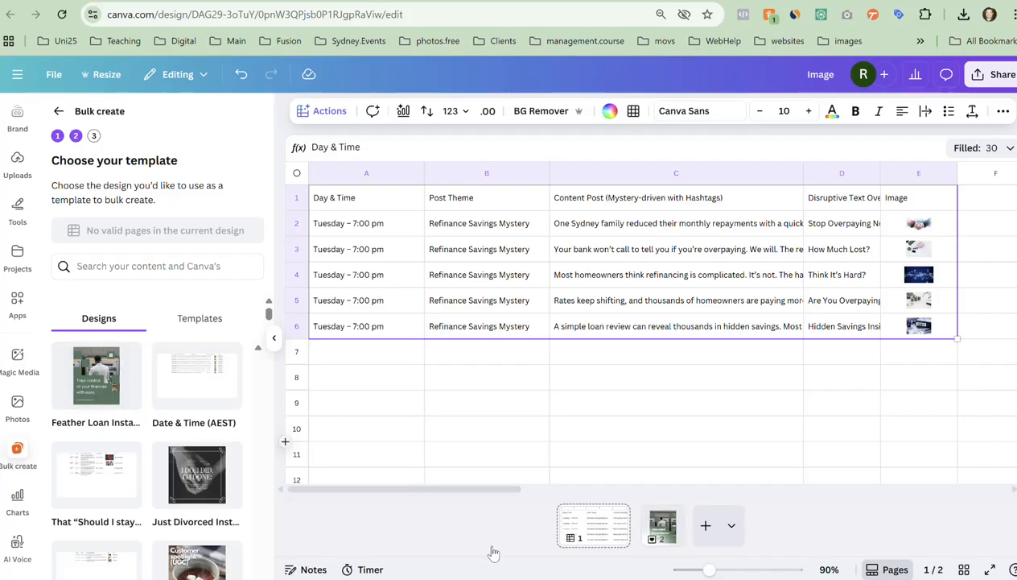
click(659, 541)
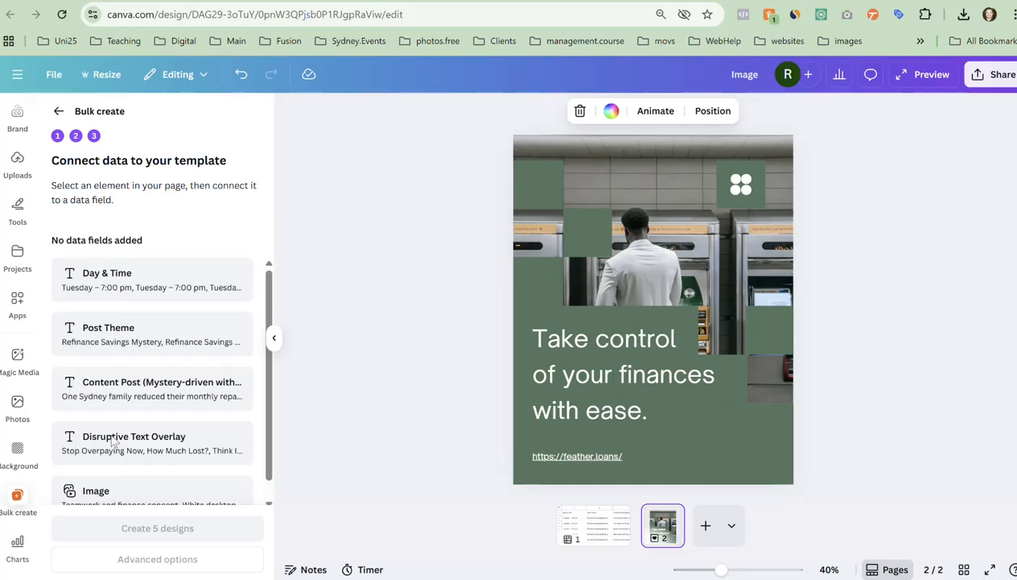
scroll(145, 379, down, 1)
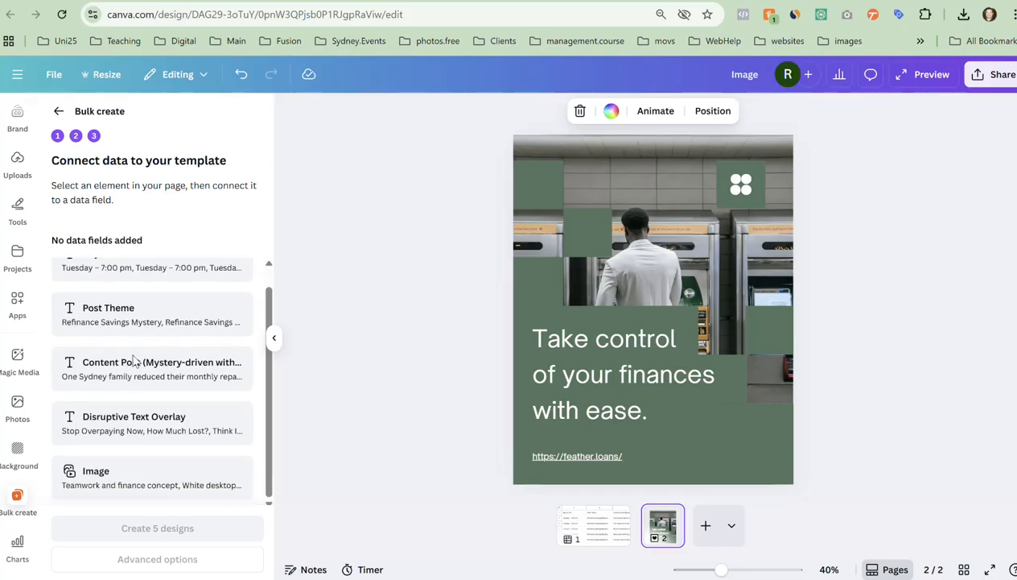
scroll(134, 363, up, 1)
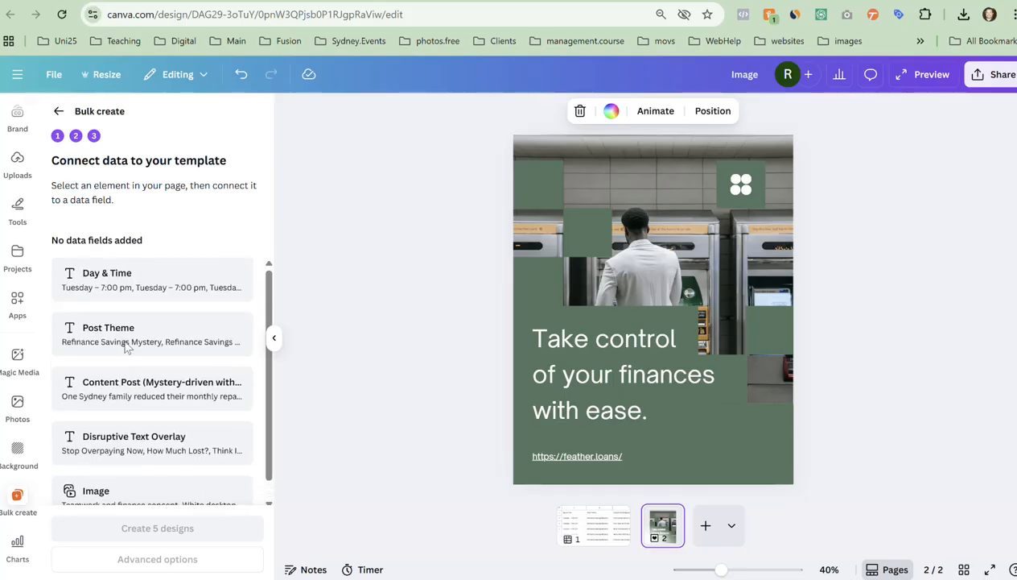
Connect the headline text "Take control of your finances with ease." to the Disruptive Text Overlay data field and deselect it.
click(644, 377)
click(358, 110)
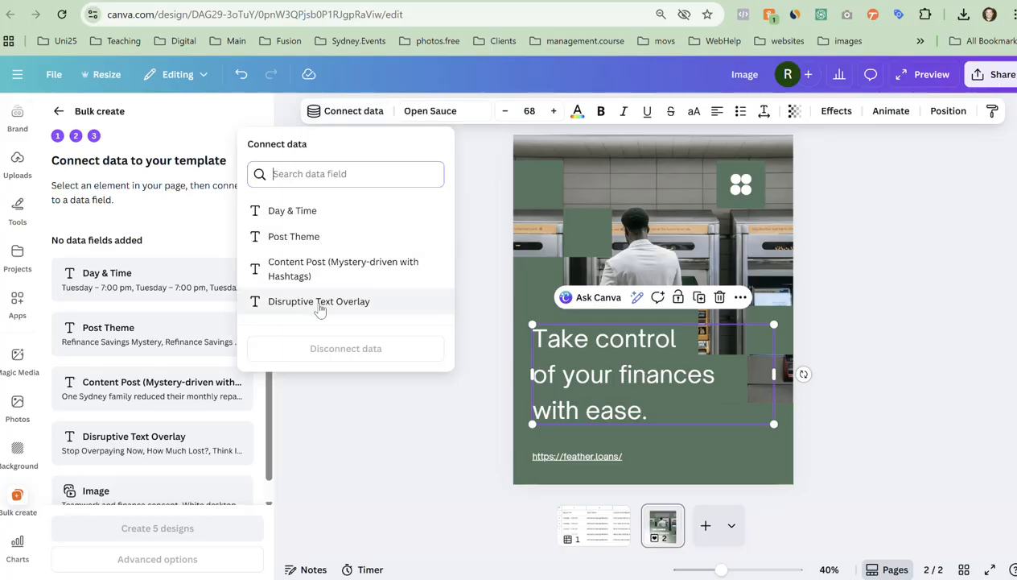
click(320, 302)
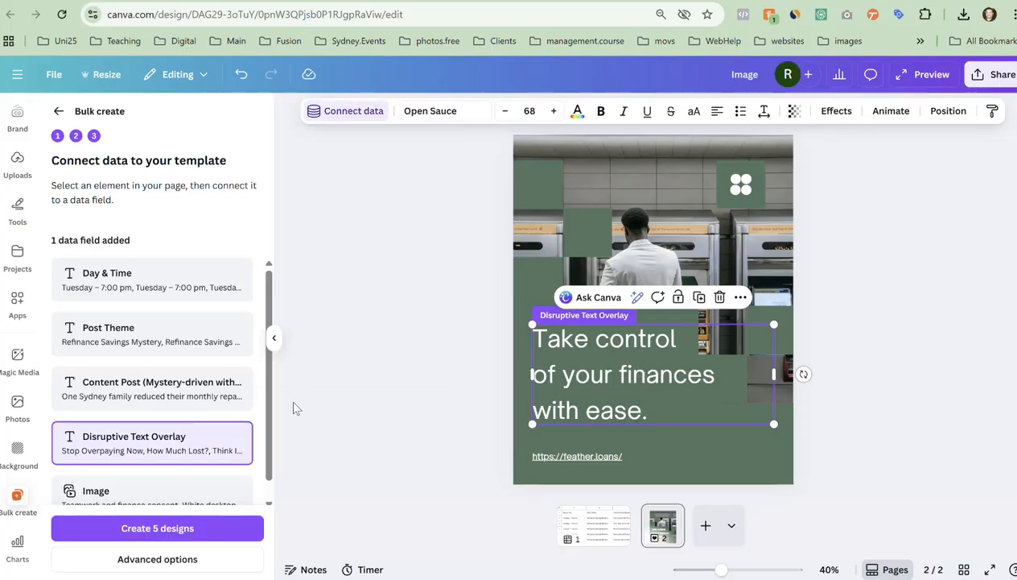
drag(773, 376, 727, 374)
click(425, 308)
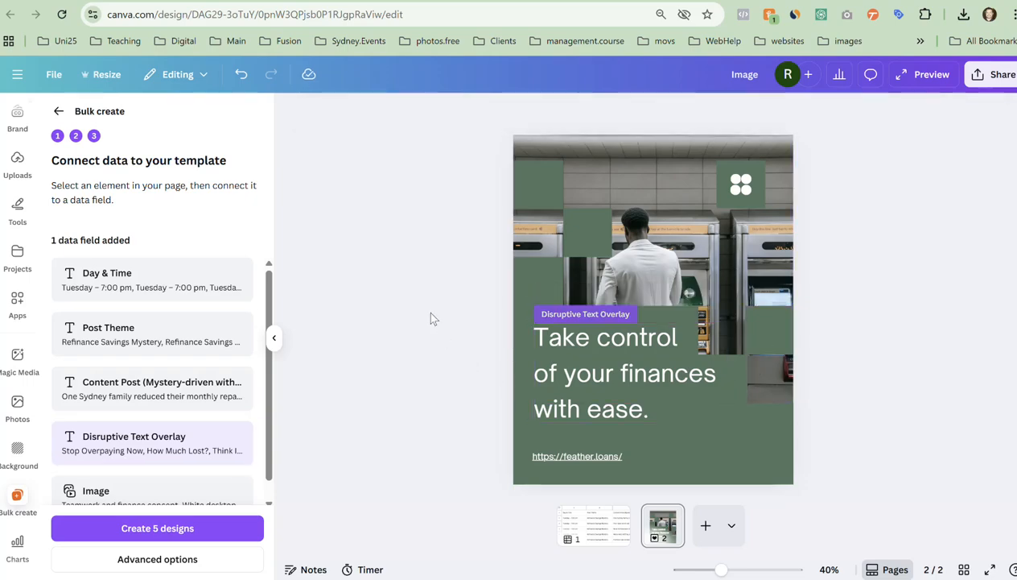
Connect the template's large photo to the Image data field and bring up the advanced options for the bulk output.
click(745, 253)
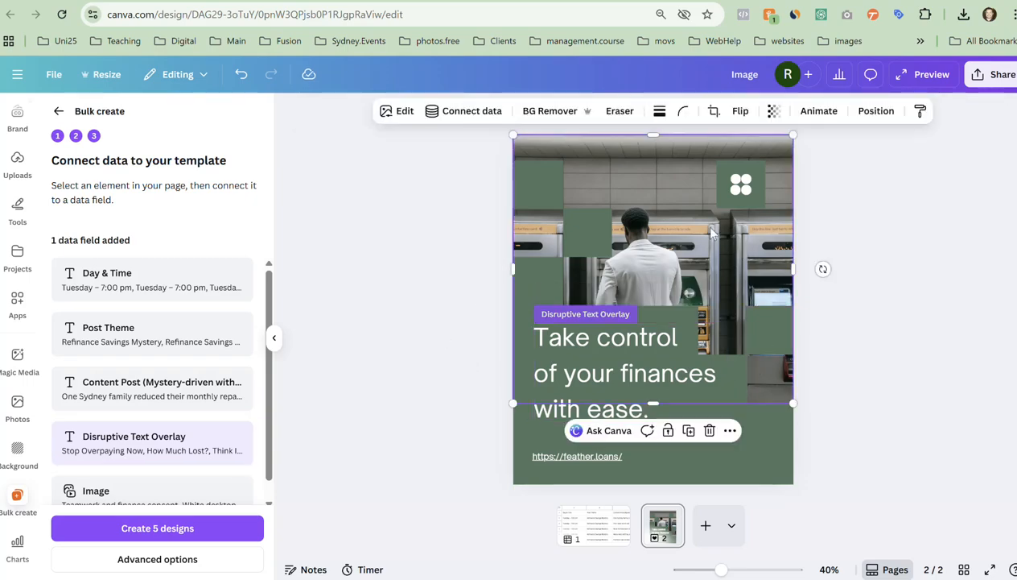
click(464, 112)
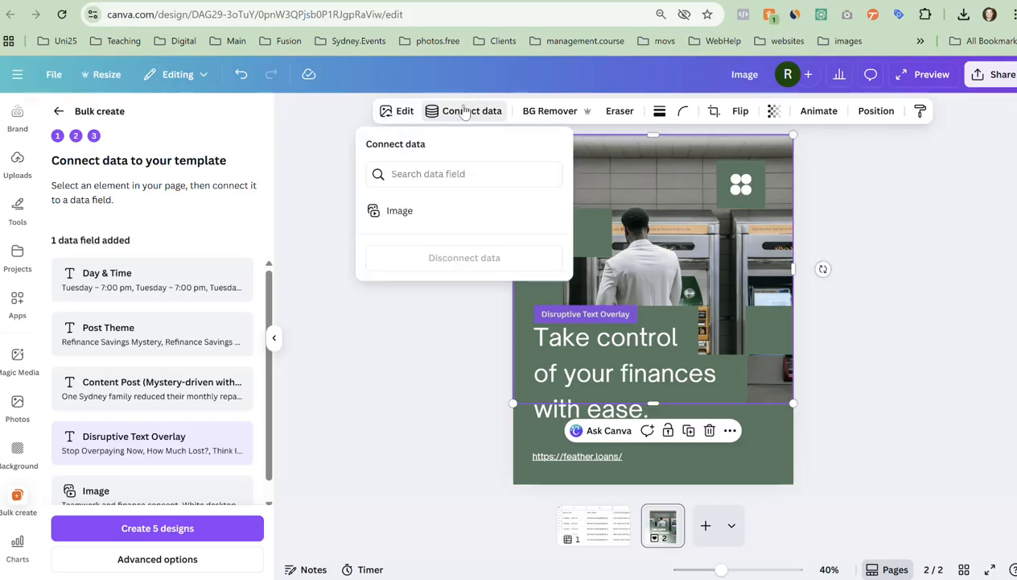
click(402, 212)
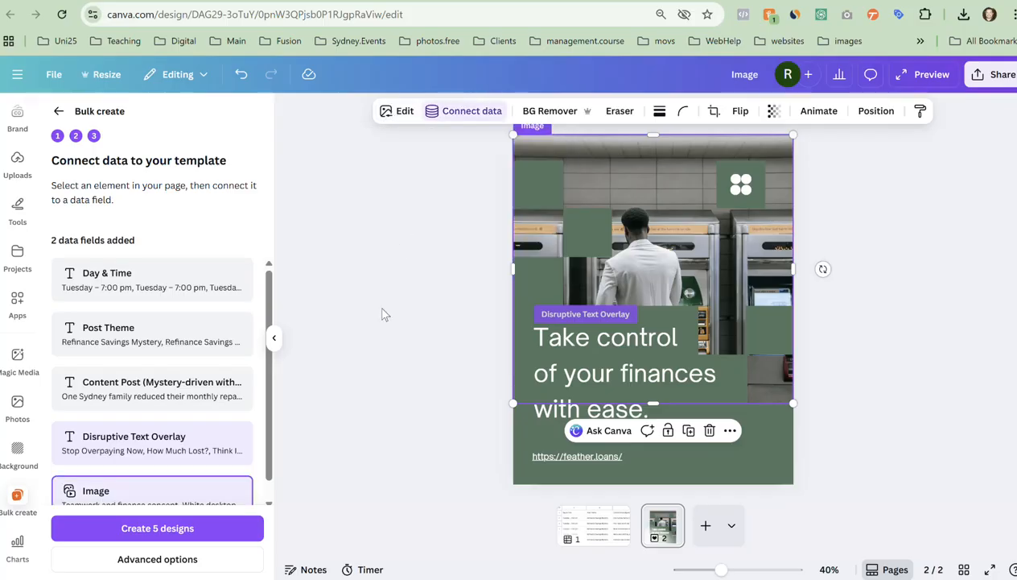
click(138, 562)
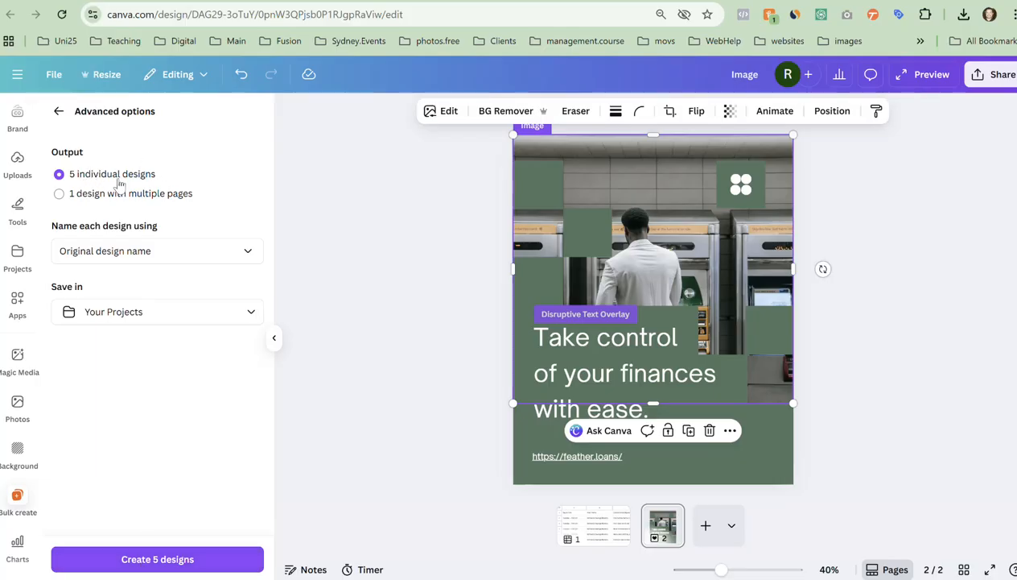
Generate the five individual designs, named from the Day & Time column and saved in a new Your Projects folder called feather.loans1.
click(141, 254)
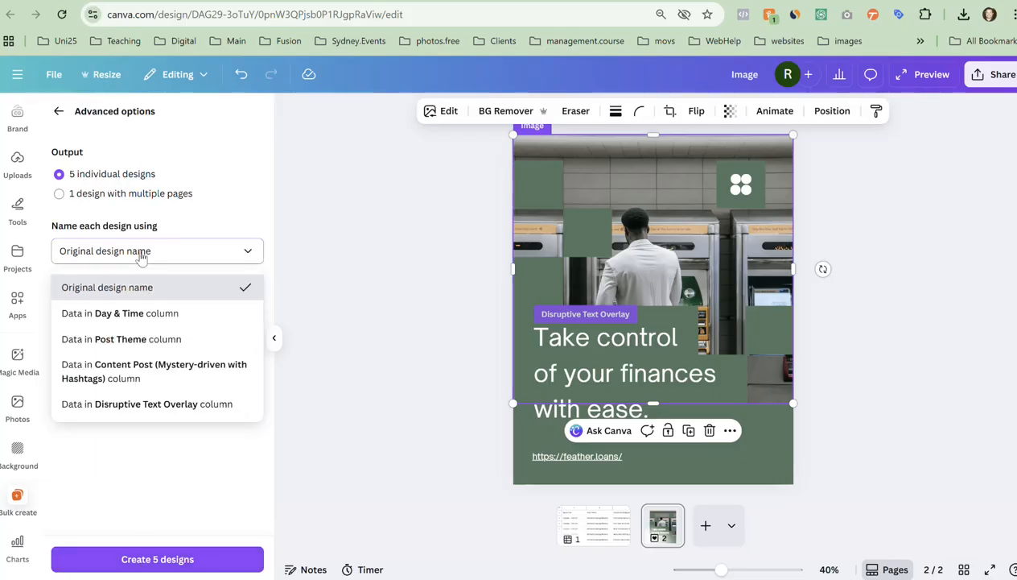
click(109, 318)
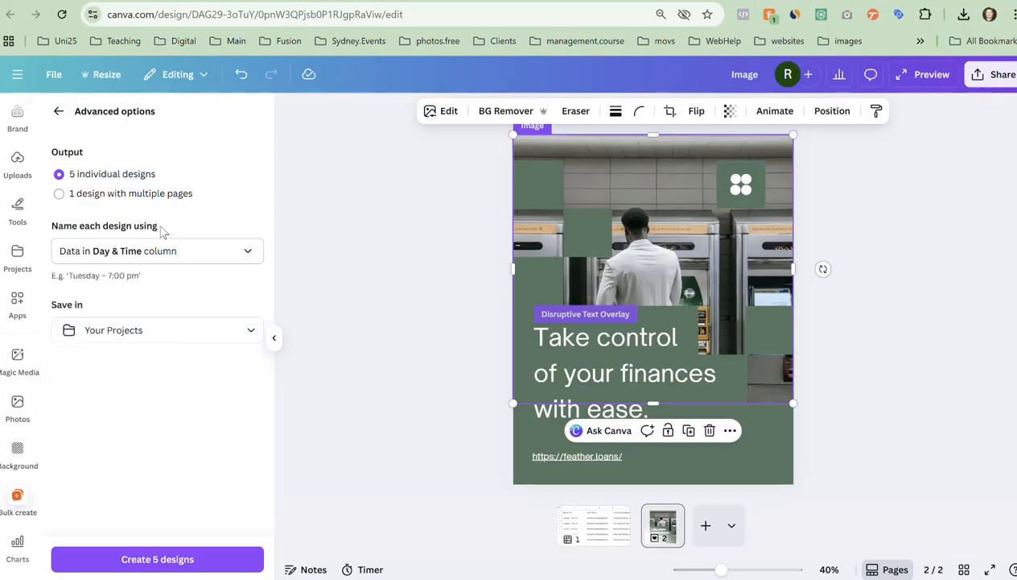
click(139, 332)
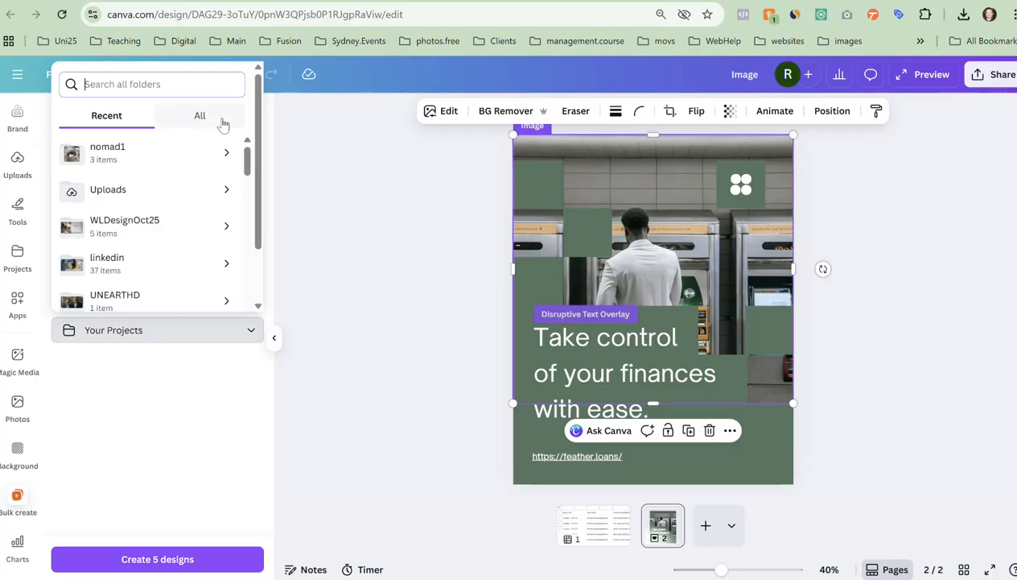
click(203, 119)
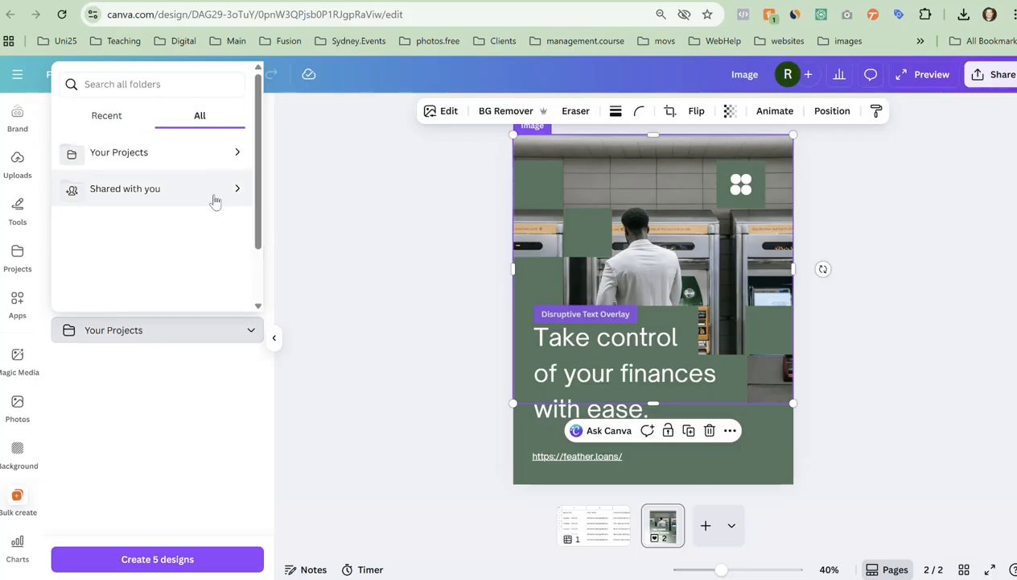
click(129, 161)
scroll(254, 266, down, 1)
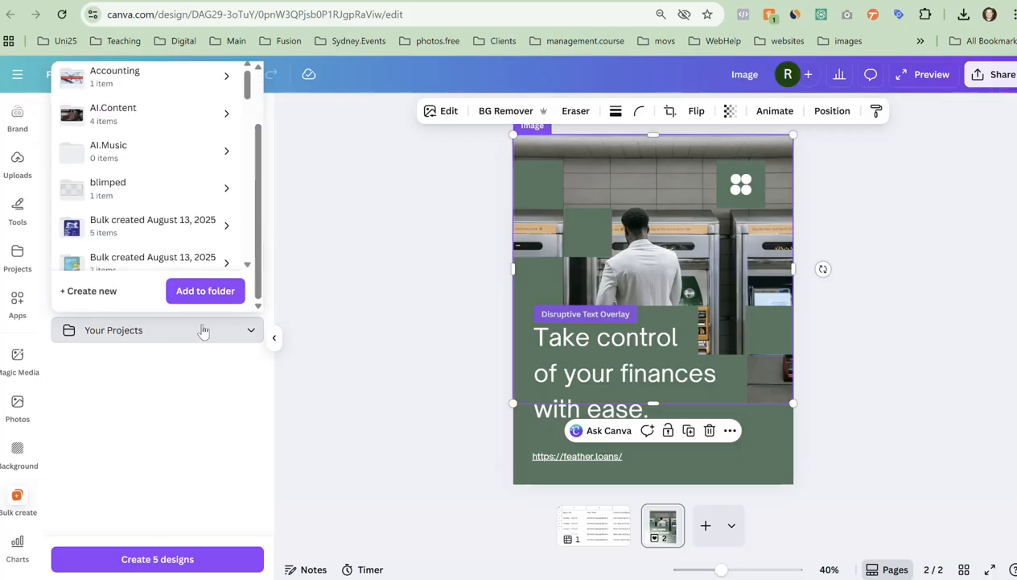
click(88, 293)
text(feather.loans1)
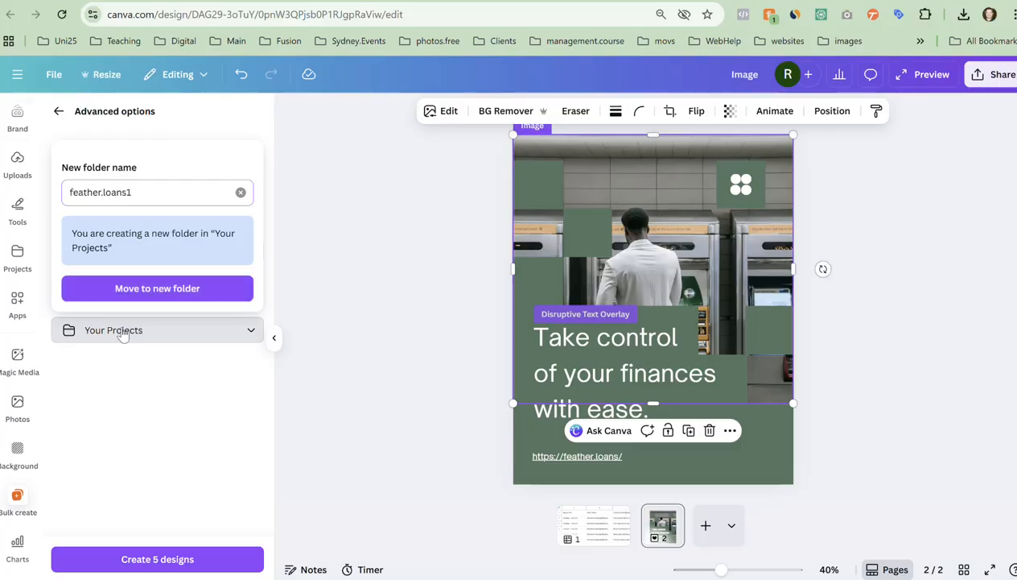
click(158, 288)
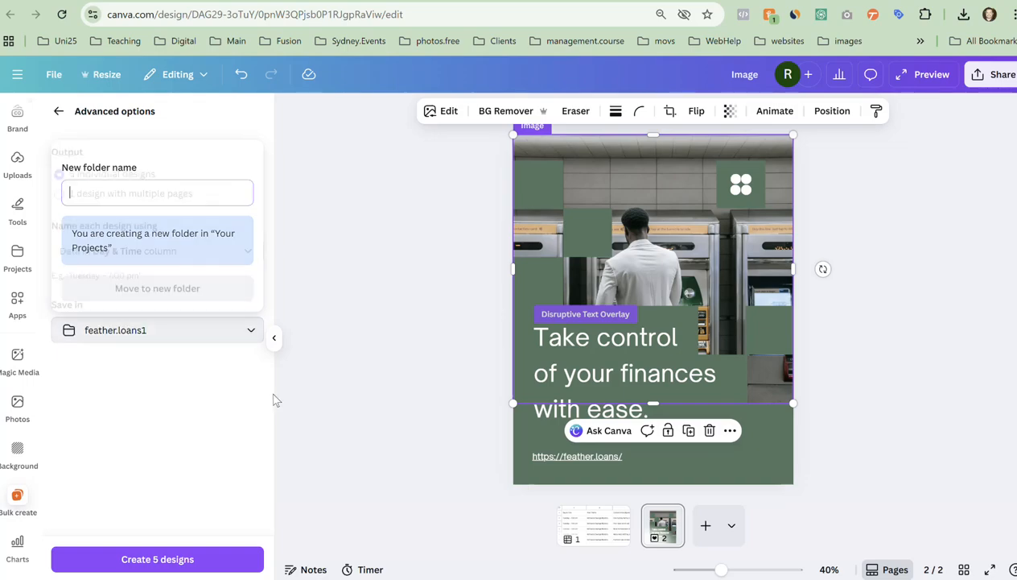
click(127, 563)
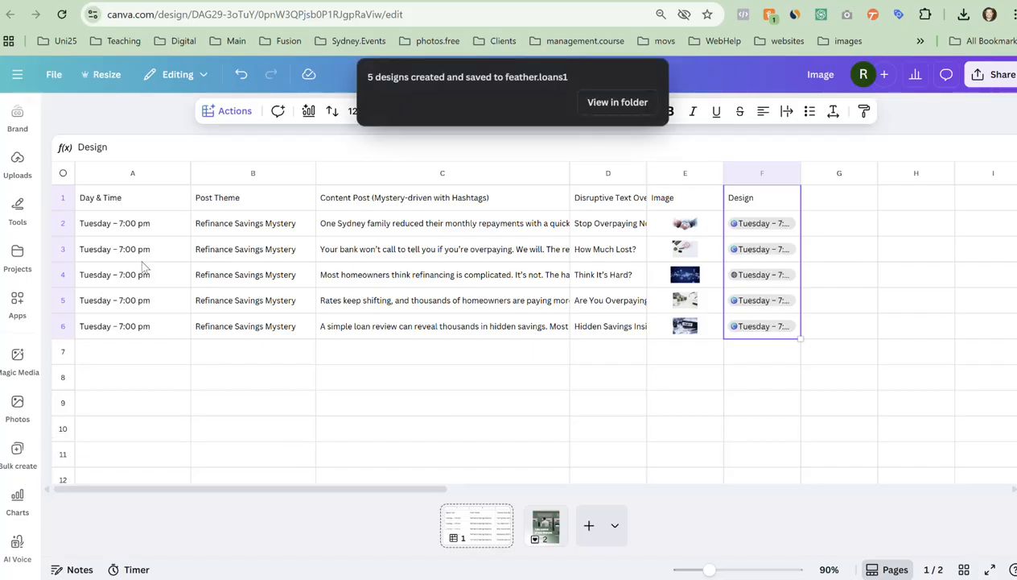
Preview each of the five generated designs from the Design column, rows 2 to 6.
click(783, 226)
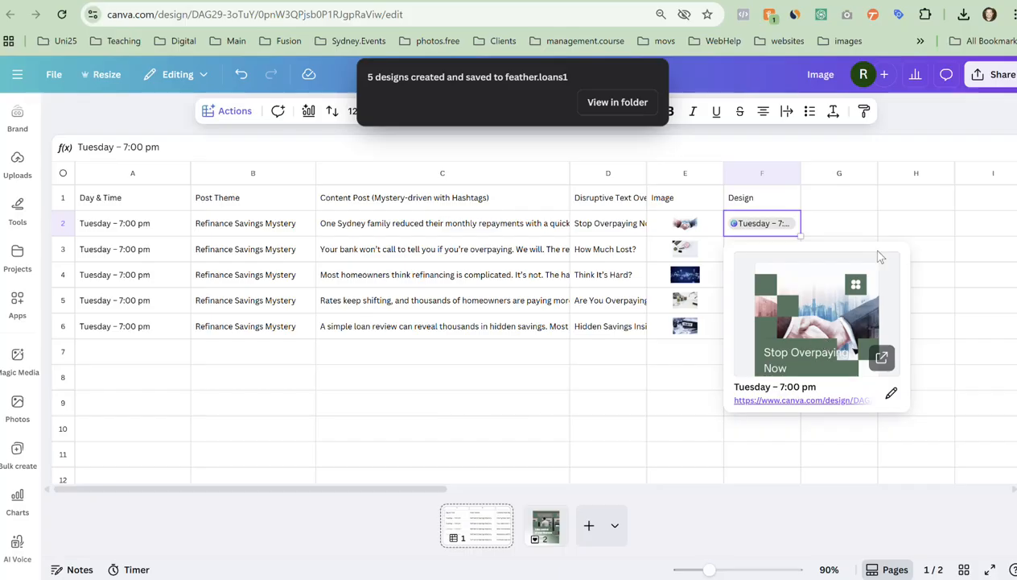
click(898, 204)
click(766, 251)
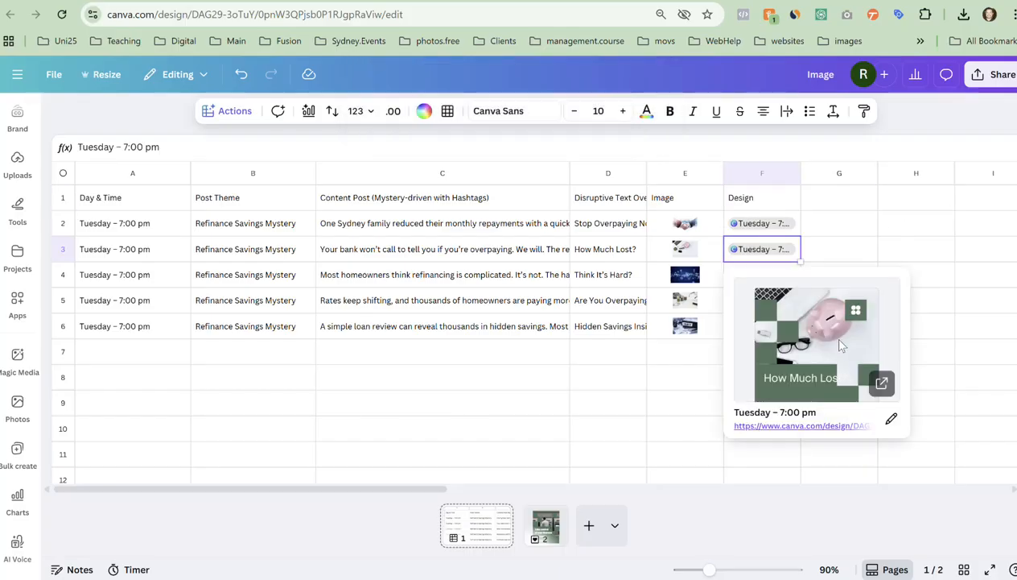
click(950, 307)
click(763, 277)
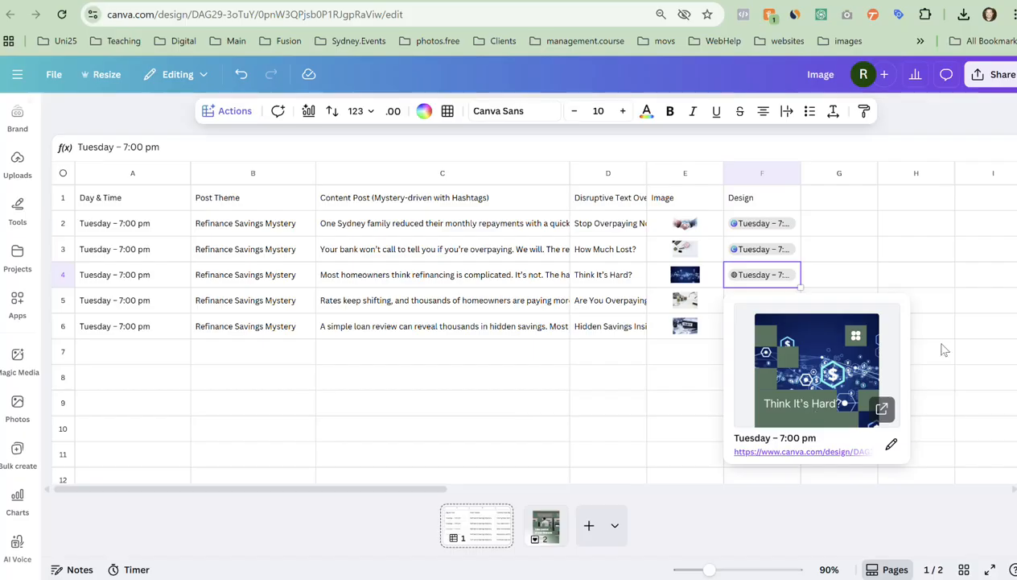
click(971, 280)
click(764, 299)
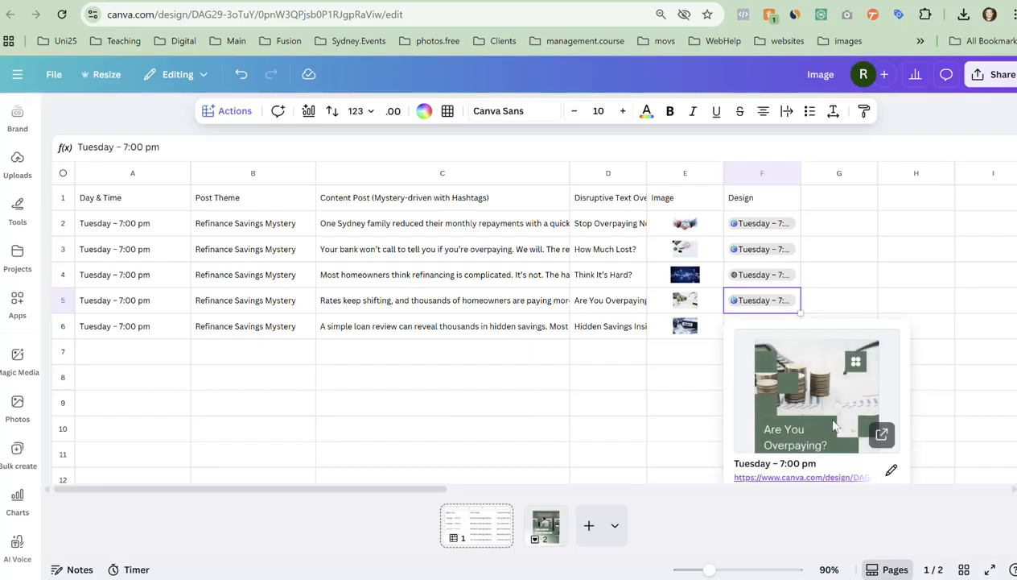
scroll(803, 444, down, 1)
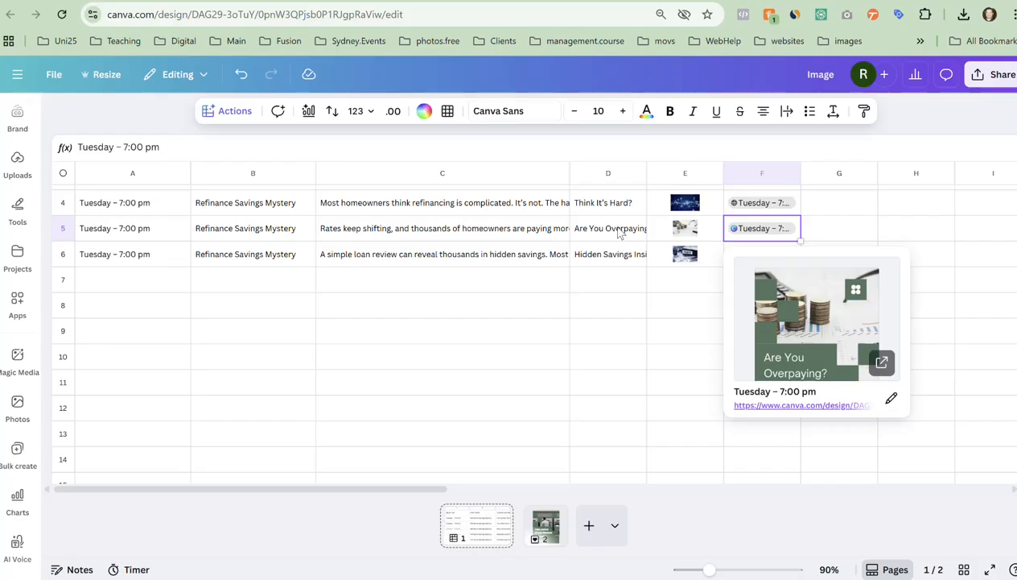
click(925, 235)
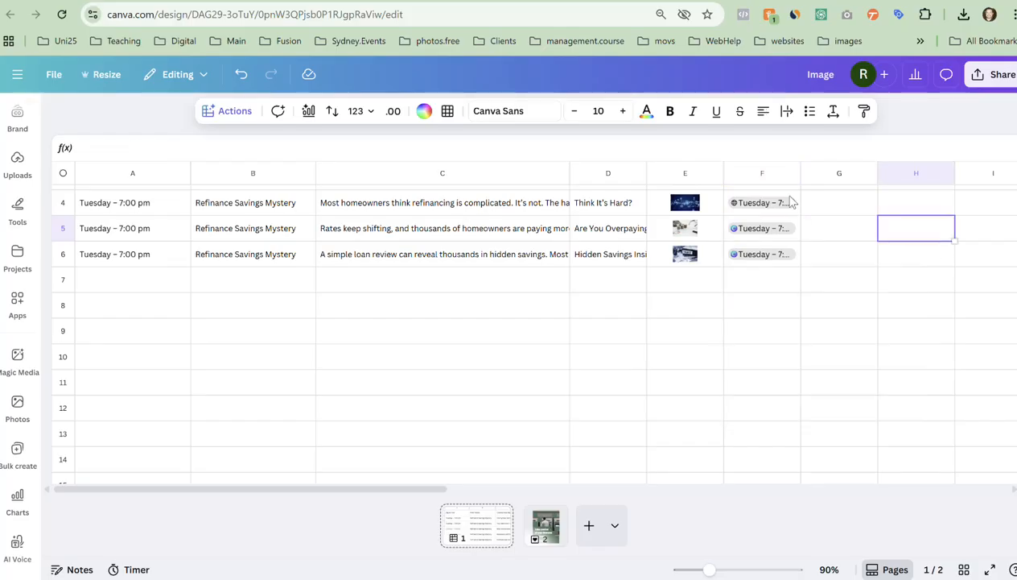
click(778, 256)
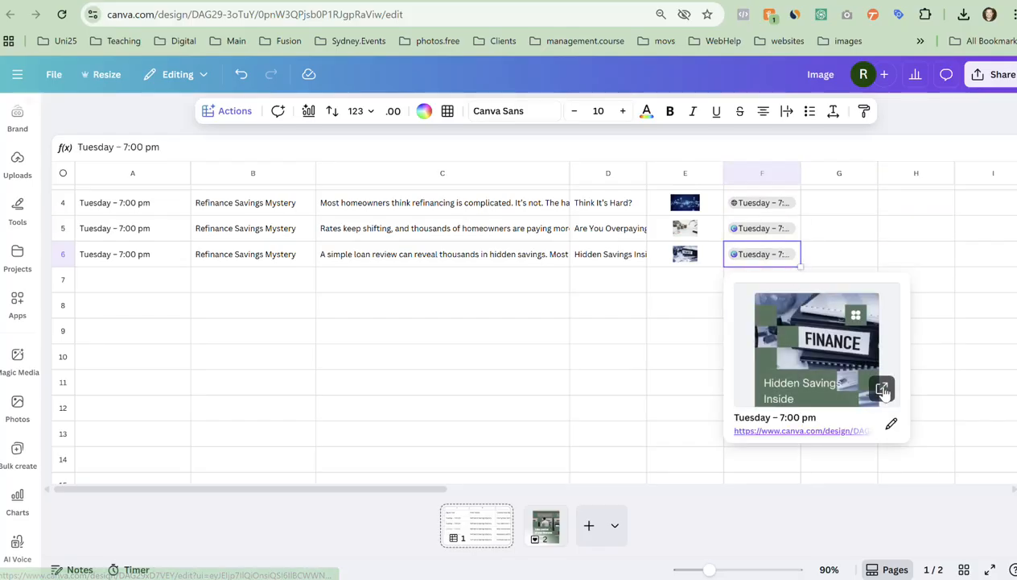
Select the full post text with its hashtags in the row 6 Content Post cell and leave the cell.
click(465, 257)
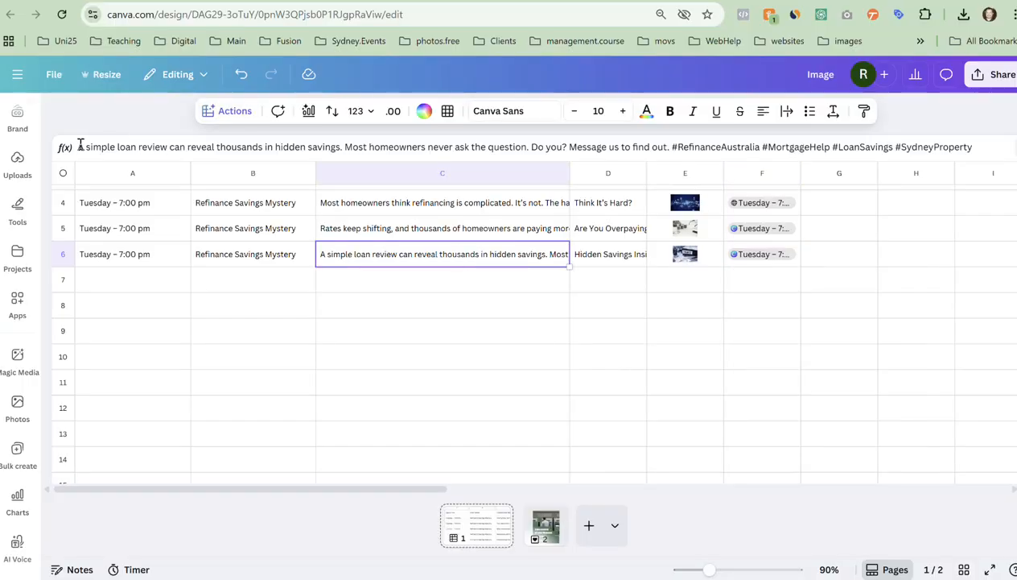
click(875, 152)
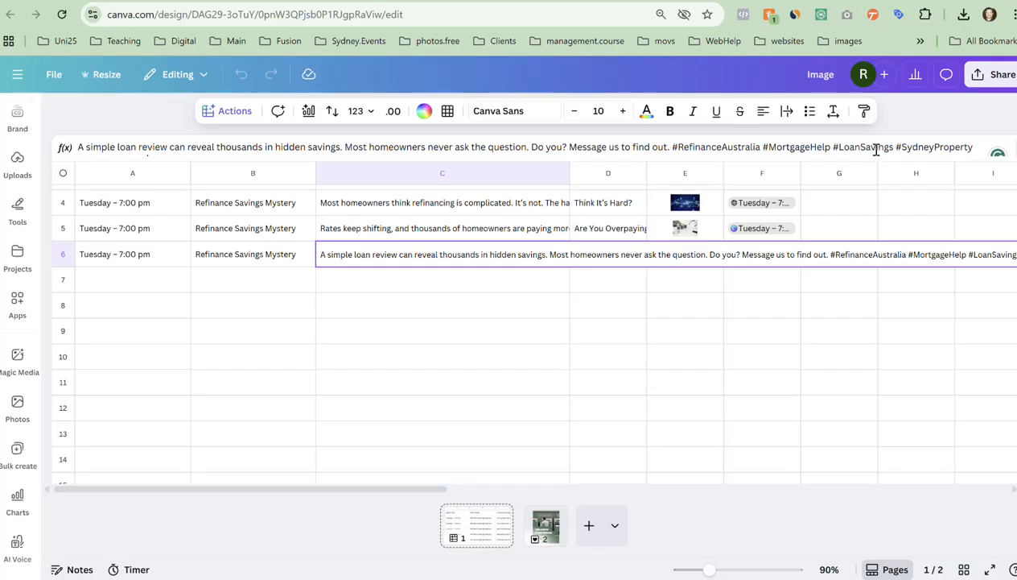
key(ctrl+a)
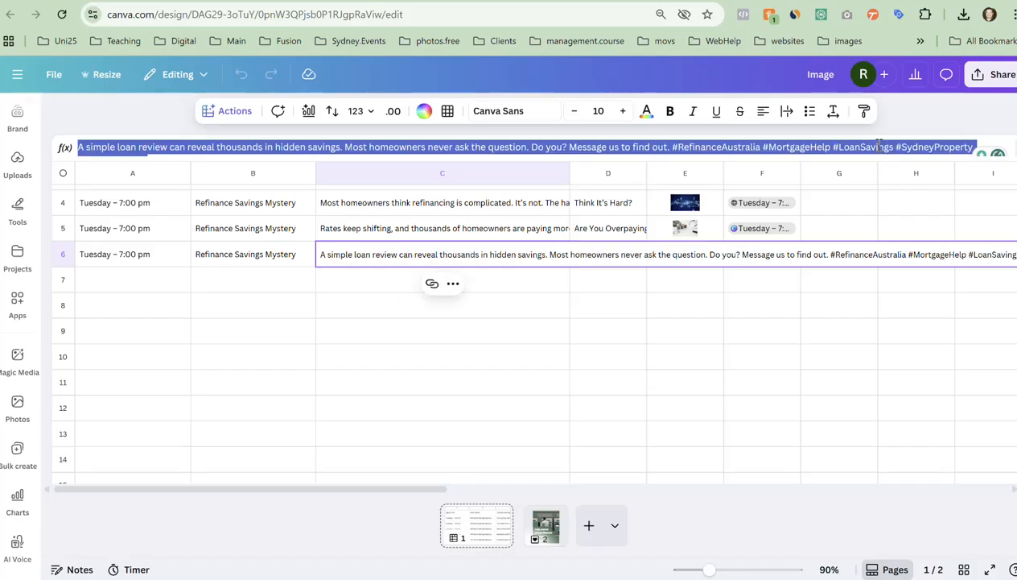
click(821, 312)
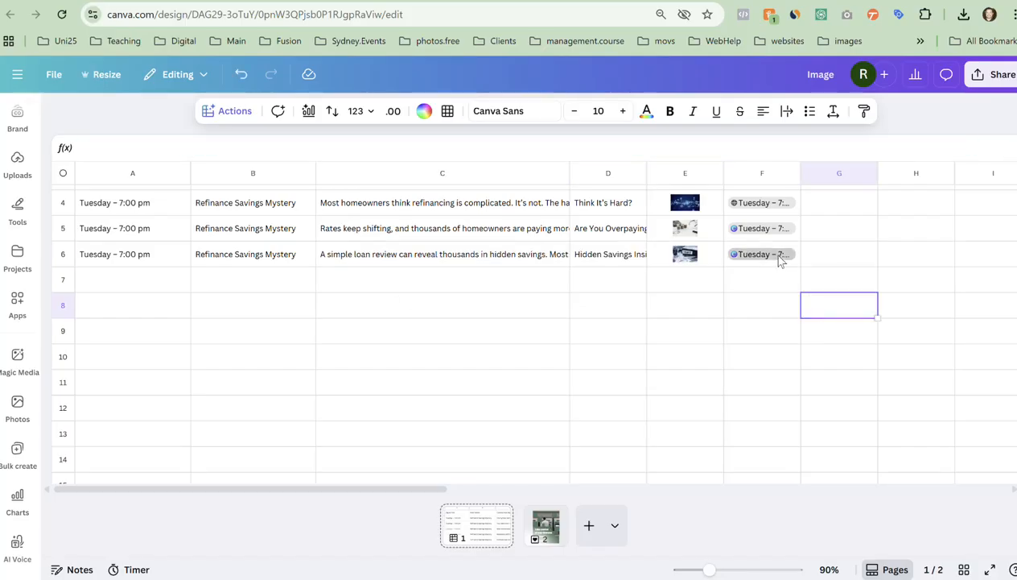
Open the row 6 design and narrow its "Hidden Savings Inside" text box so the line breaks after "Hidden".
click(773, 255)
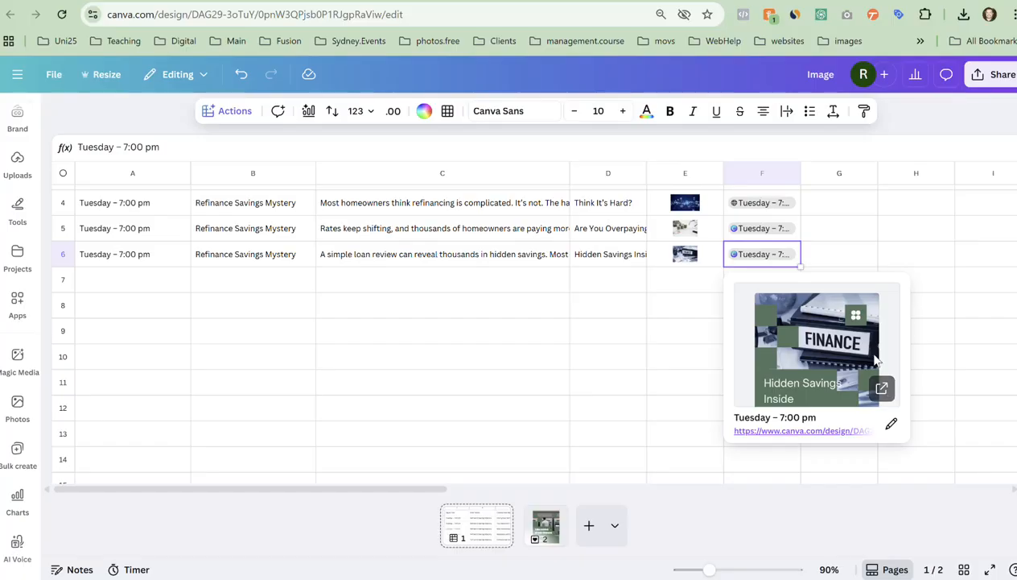
click(883, 390)
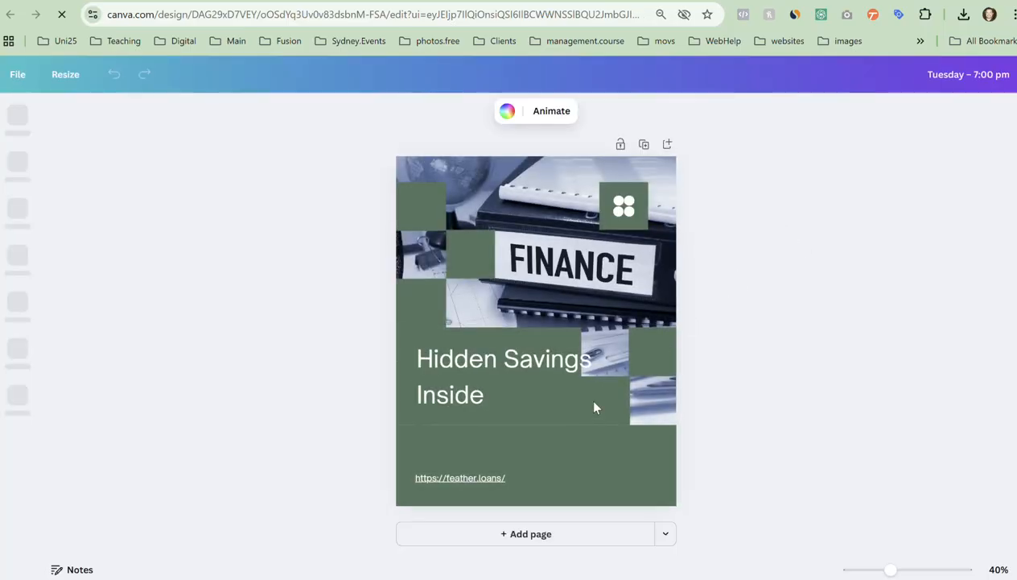
click(531, 370)
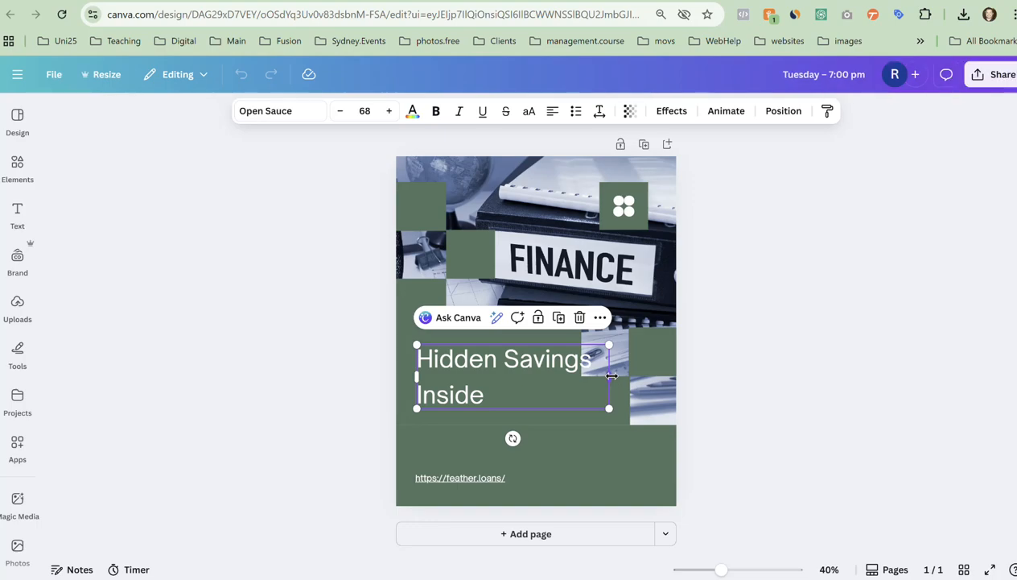
drag(610, 376, 592, 382)
click(802, 359)
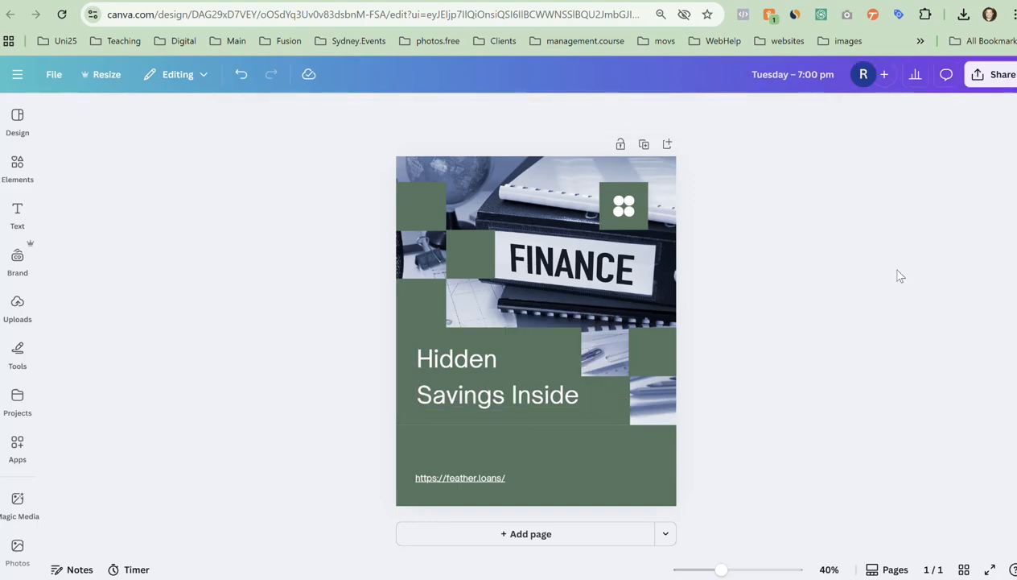
Choose Instagram as the publishing channel for the design, connect the account and allow Canva to access and publish content.
click(995, 74)
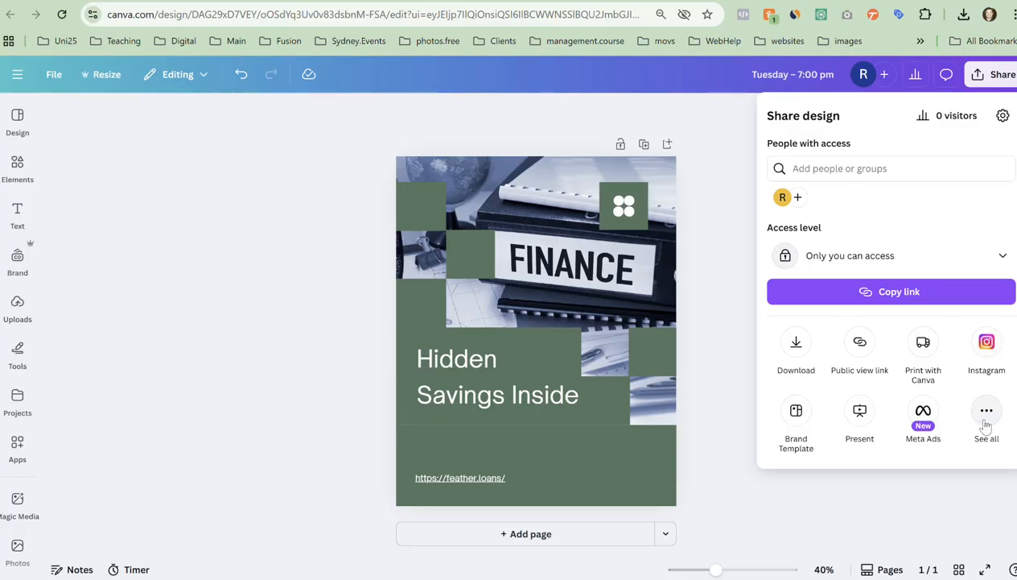
click(987, 413)
scroll(918, 391, down, 4)
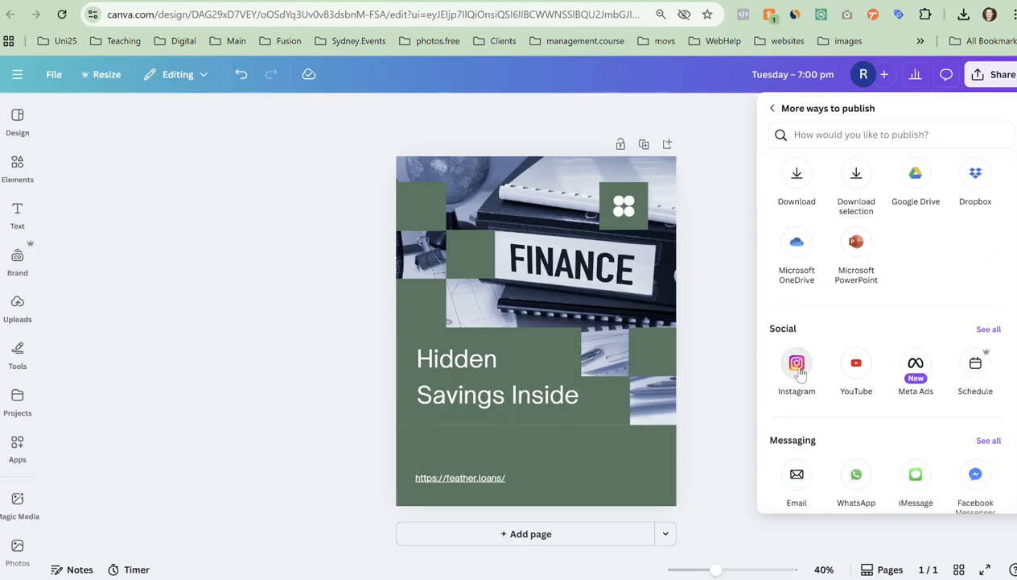
click(796, 366)
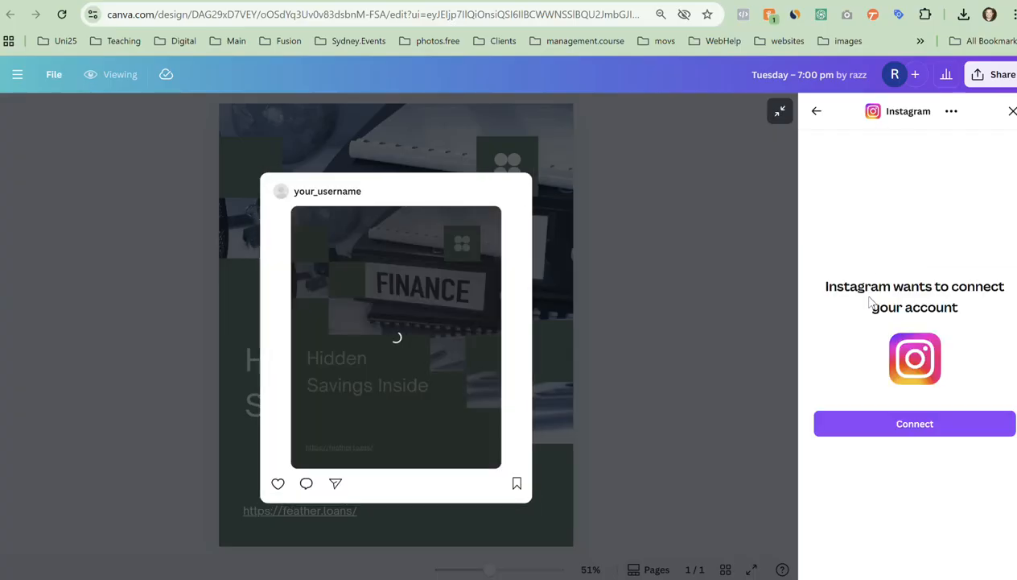
click(915, 425)
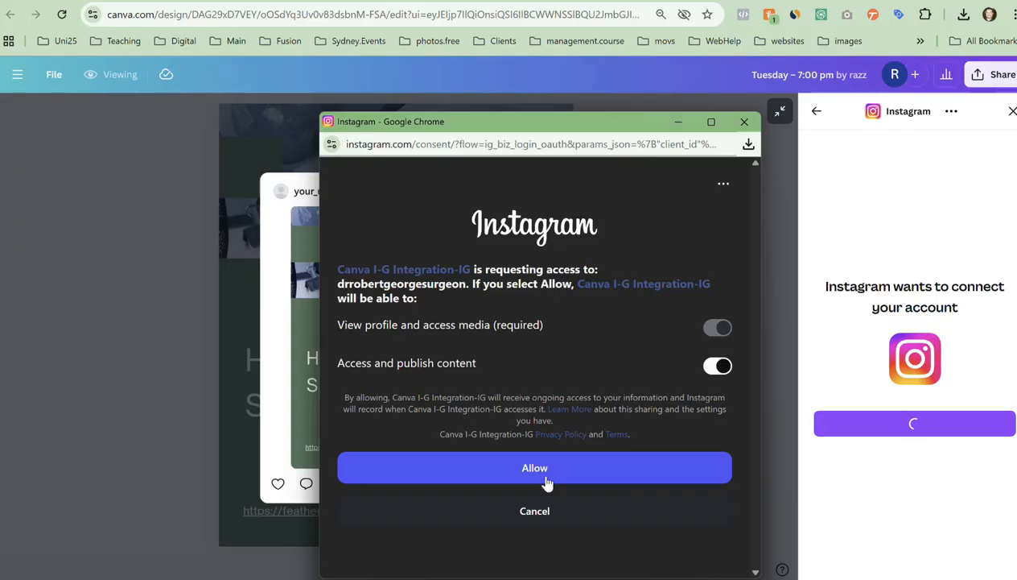
click(547, 481)
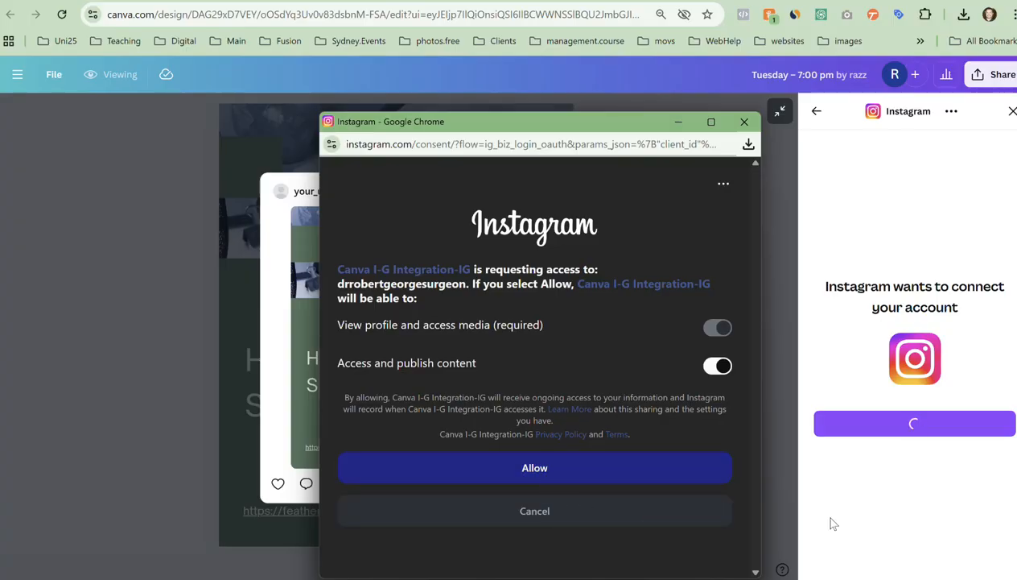